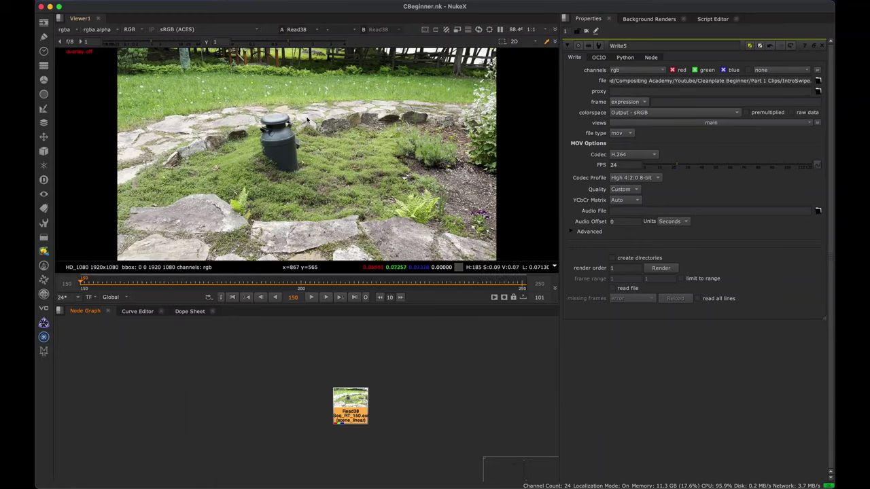
# Play the garden shot and view its coloured region overlays and the 3D projection scene
pyautogui.click(311, 297)
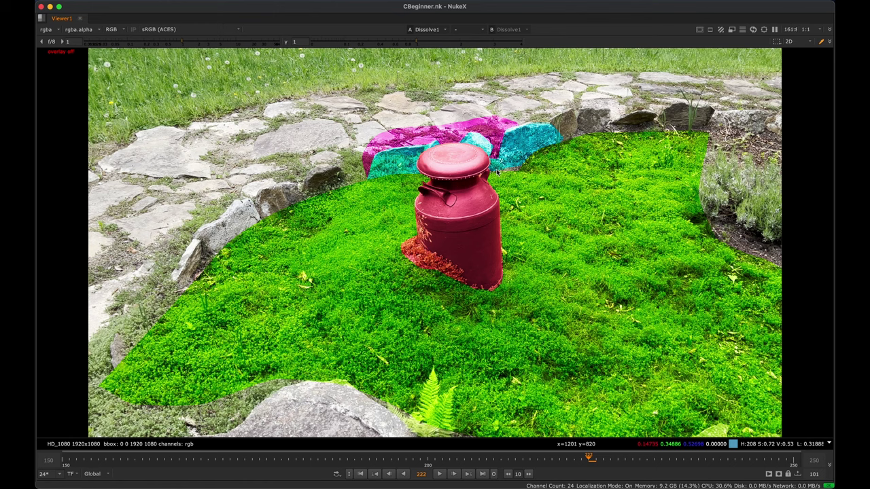
pyautogui.press('1')
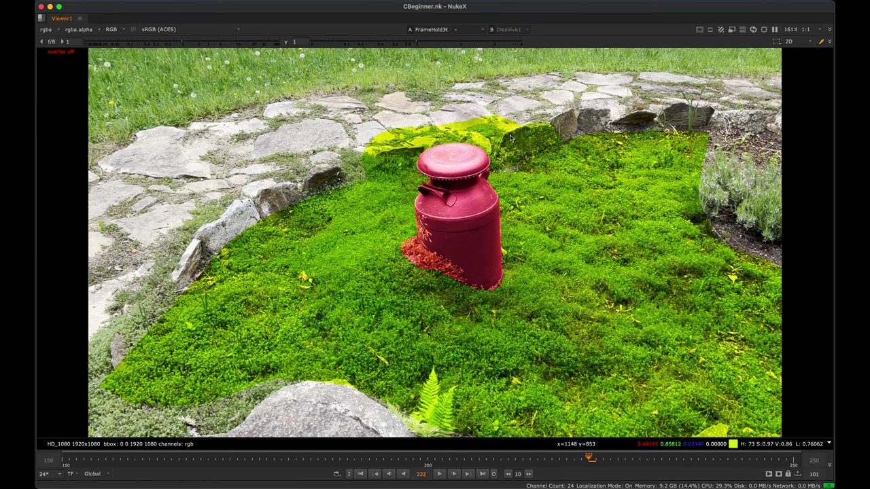
pyautogui.press('1')
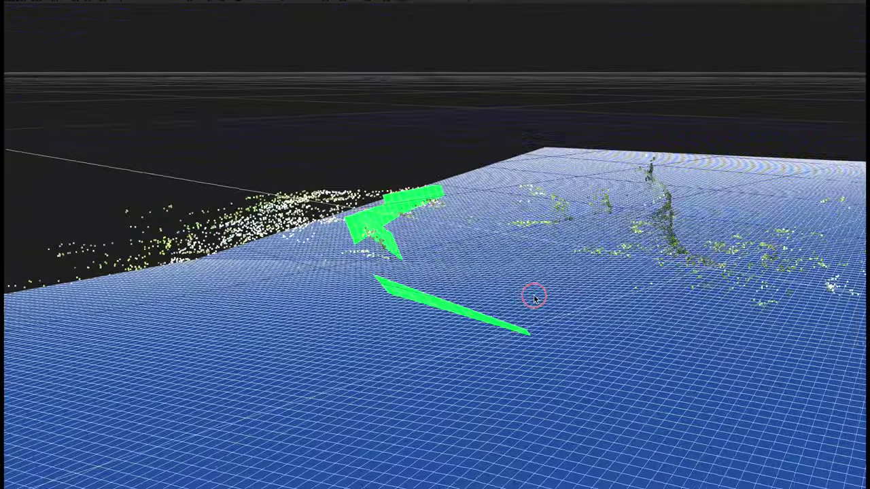
pyautogui.moveTo(531, 295); pyautogui.dragTo(288, 304)
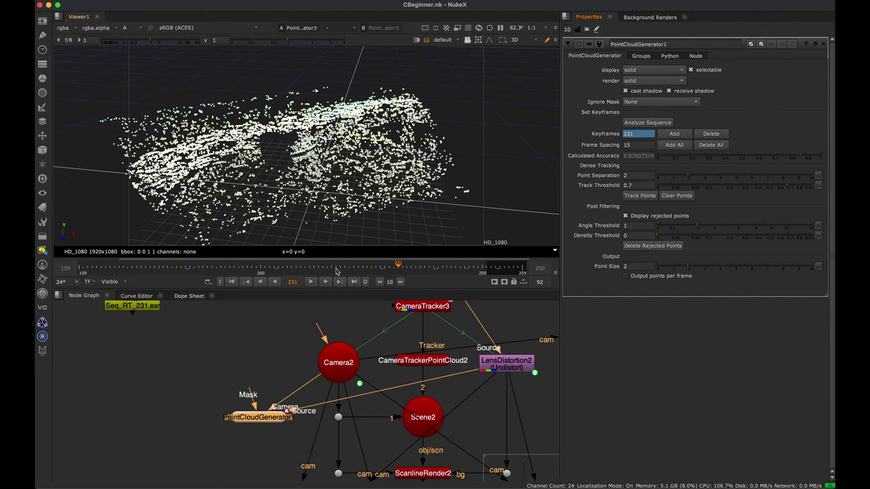
# Select the main ground area of the PointCloudGenerator1 cloud using vertex selection
pyautogui.click(477, 40)
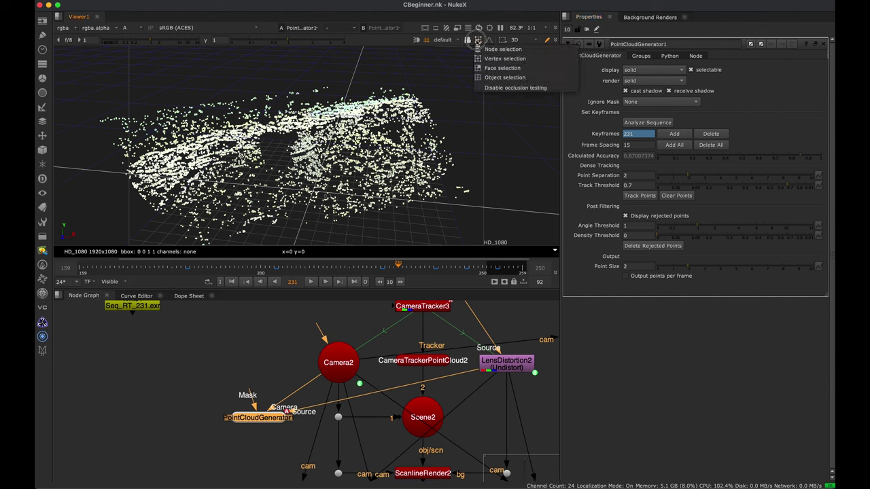
pyautogui.click(486, 60)
pyautogui.moveTo(494, 107); pyautogui.dragTo(115, 250)
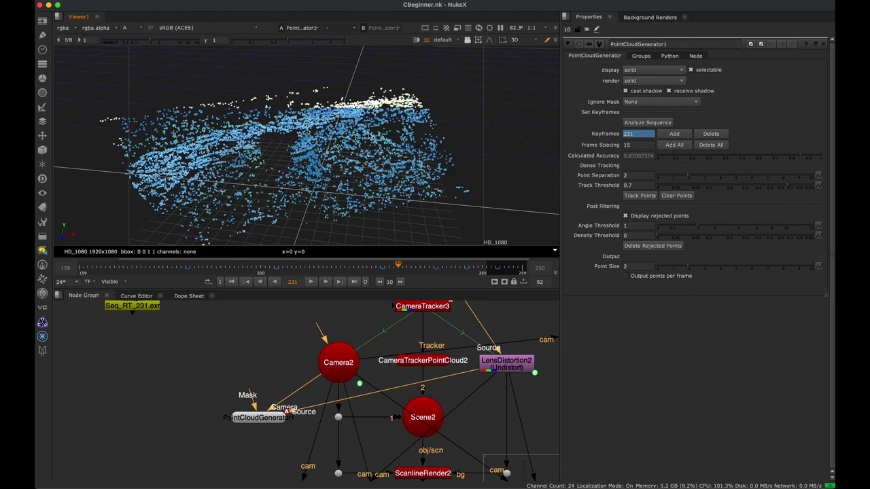
# Bake the point cloud's Group1 to a mesh
pyautogui.click(641, 56)
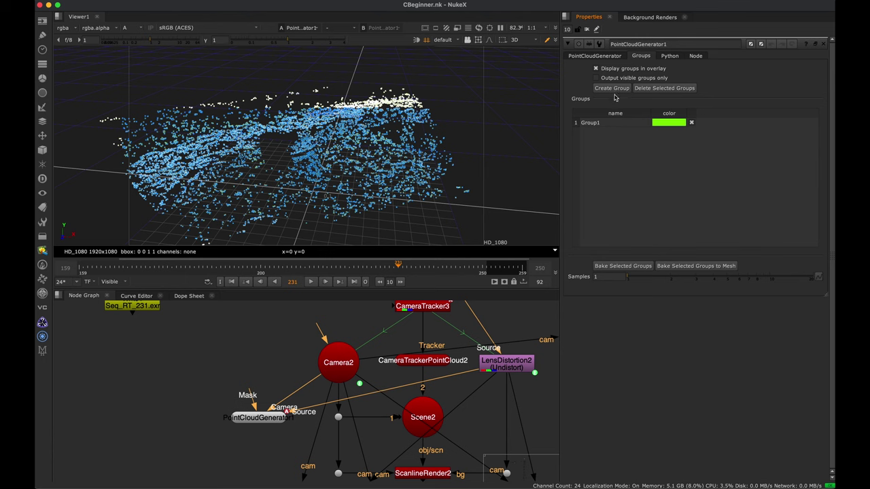
pyautogui.click(621, 124)
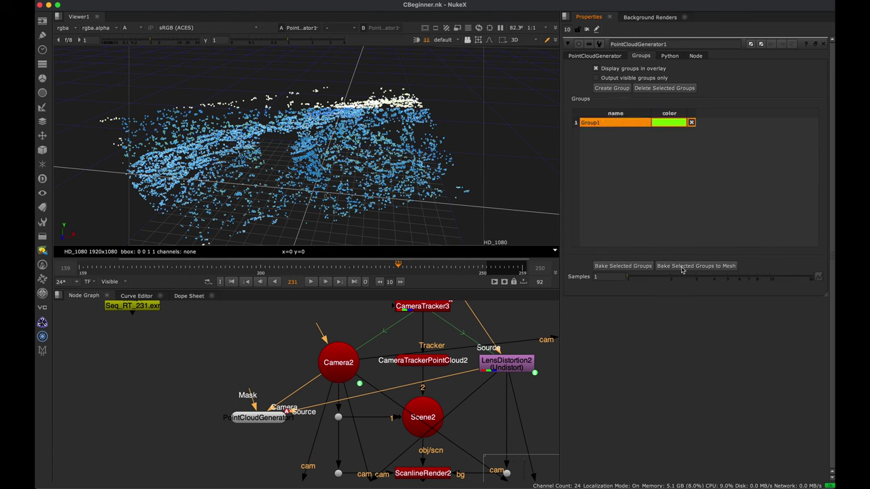
pyautogui.click(705, 268)
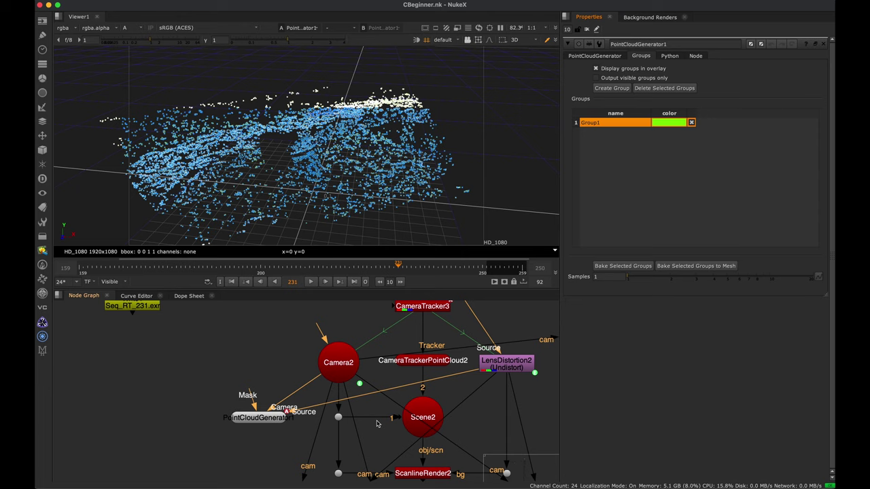
# View the BakedMesh Group1 node, open its properties and close the PointCloudGenerator1 properties
pyautogui.click(285, 427)
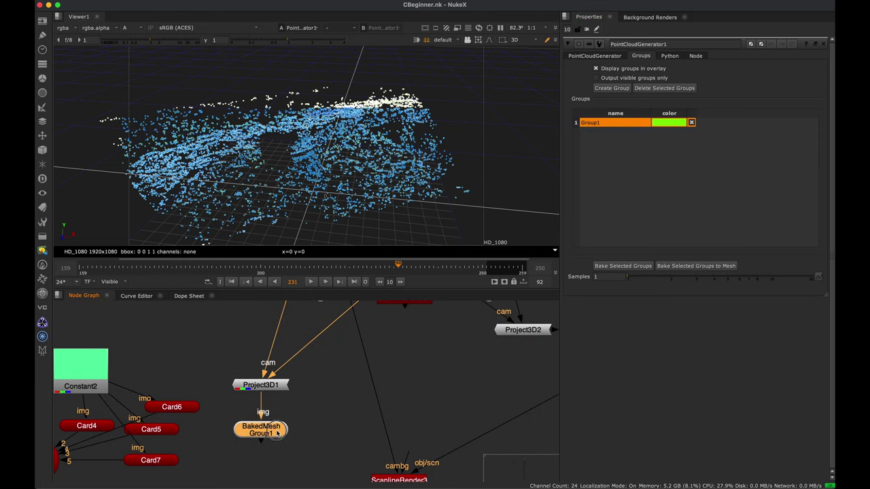
pyautogui.press('1')
pyautogui.doubleClick(280, 428)
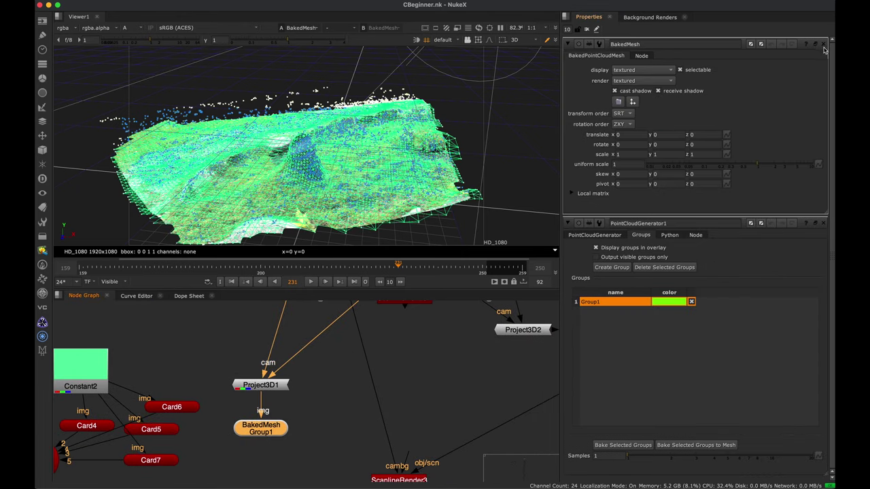
pyautogui.click(822, 223)
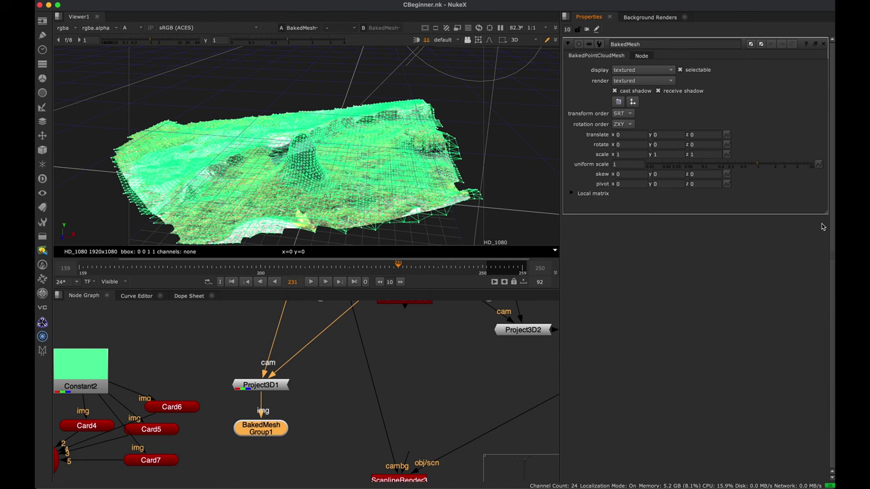
# Clear the selection on the baked mesh, inspect the mesh in 3D and set the viewer to node selection
pyautogui.click(516, 148)
pyautogui.keyDown('alt'); pyautogui.moveTo(521, 149); pyautogui.dragTo(491, 161, button='right'); pyautogui.keyUp('alt')
pyautogui.click(478, 41)
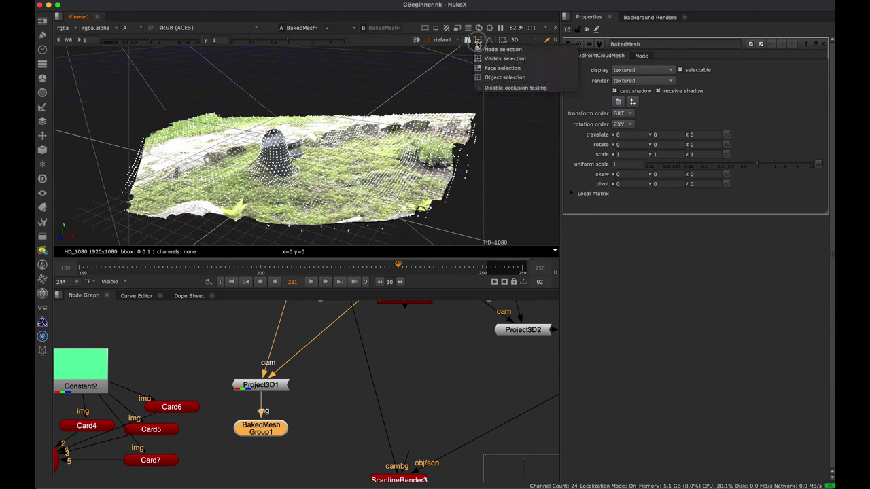
pyautogui.click(486, 50)
pyautogui.moveTo(418, 144)
pyautogui.keyDown('alt'); pyautogui.mouseDown(button='right')
pyautogui.moveTo(299, 178)
pyautogui.moveTo(419, 147)
pyautogui.mouseUp(button='right'); pyautogui.keyUp('alt')
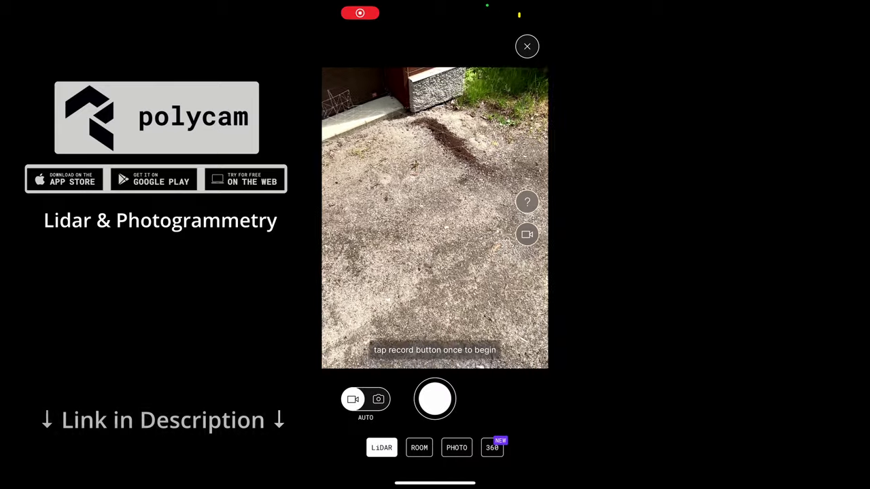
# Switch to Polycam, record a LiDAR scan of the building exterior, and view a captured 3D model
pyautogui.click(435, 399)
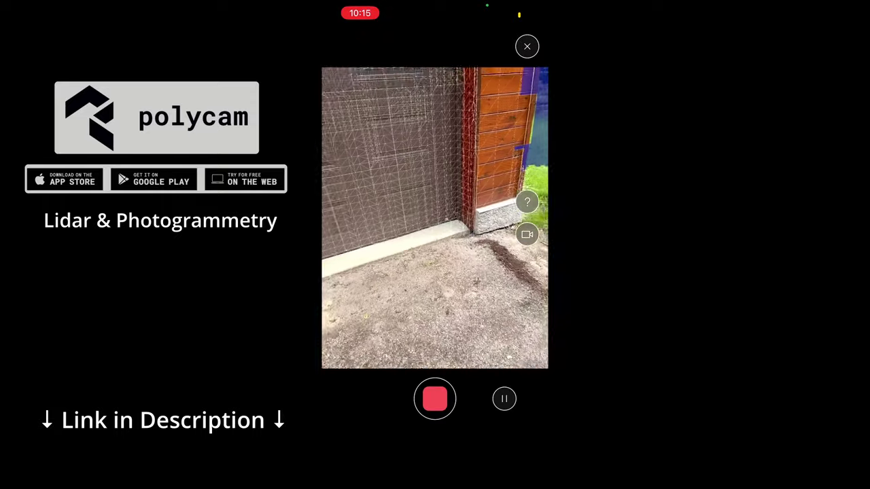
pyautogui.click(434, 399)
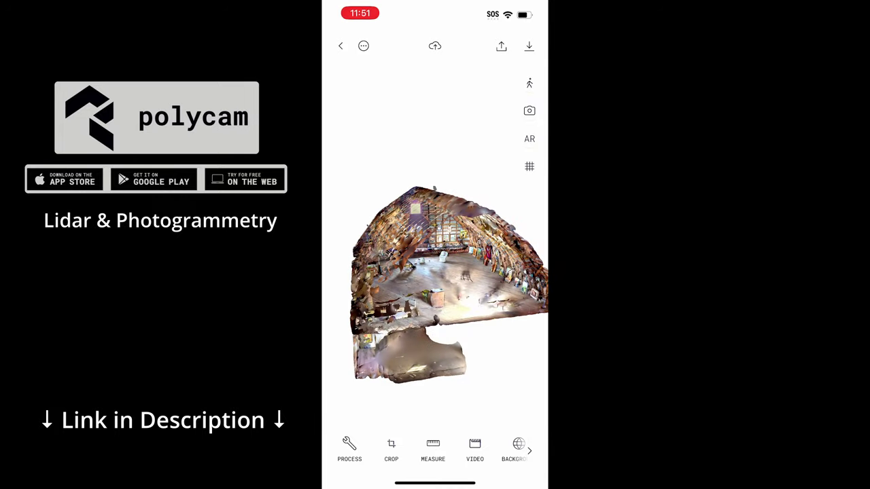
pyautogui.scroll(10, 435, 286)
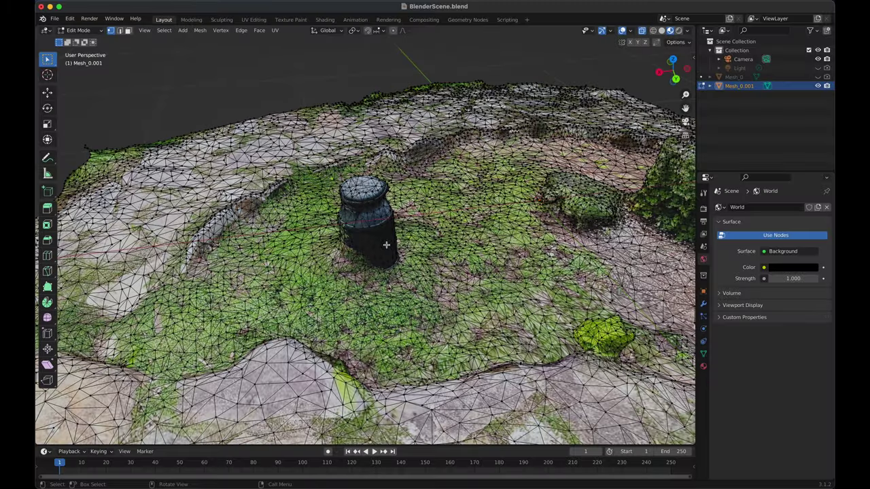
# In Blender, select the milk can's vertices down to the ground in Mesh_0.001 and delete their faces
pyautogui.moveTo(386, 245); pyautogui.dragTo(437, 165, button='middle')
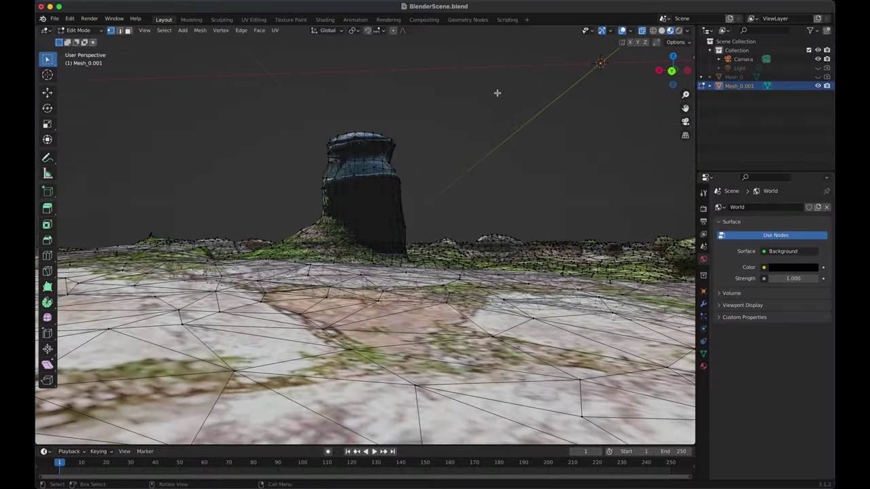
pyautogui.moveTo(459, 90); pyautogui.dragTo(279, 225)
pyautogui.scroll(4, 442, 220)
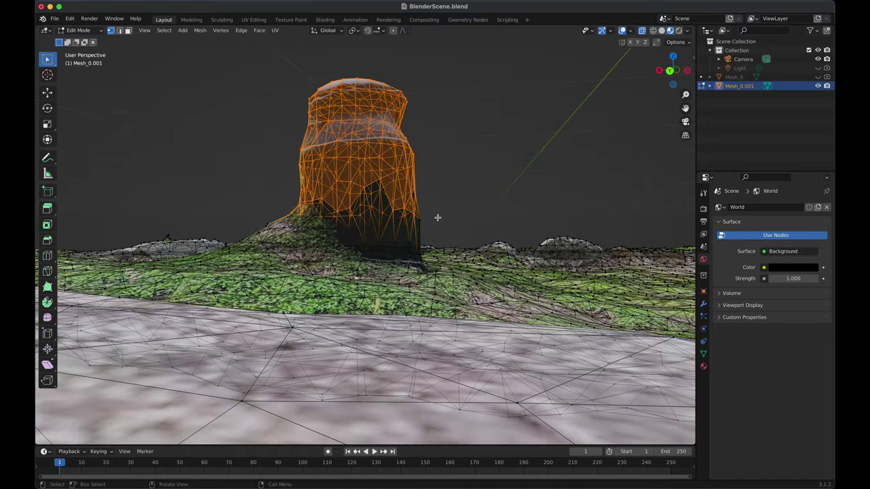
pyautogui.moveTo(437, 217); pyautogui.dragTo(386, 203, button='middle')
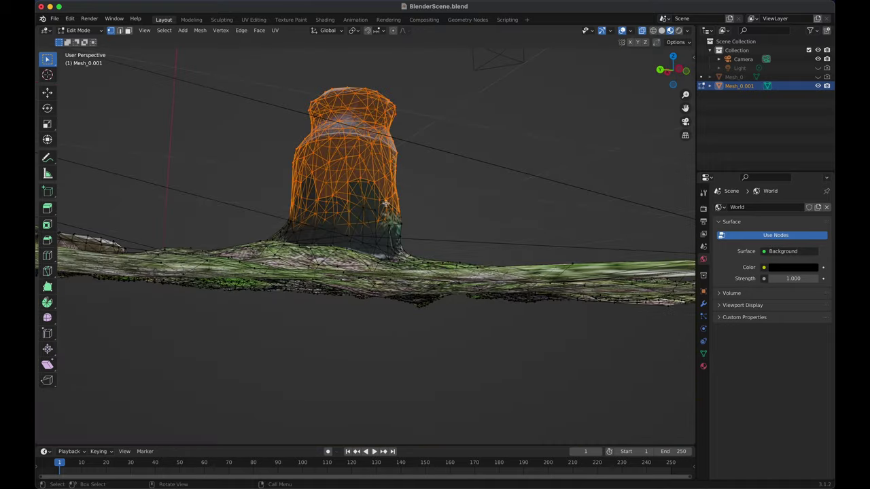
pyautogui.scroll(3, 386, 204)
pyautogui.moveTo(475, 114); pyautogui.dragTo(171, 262)
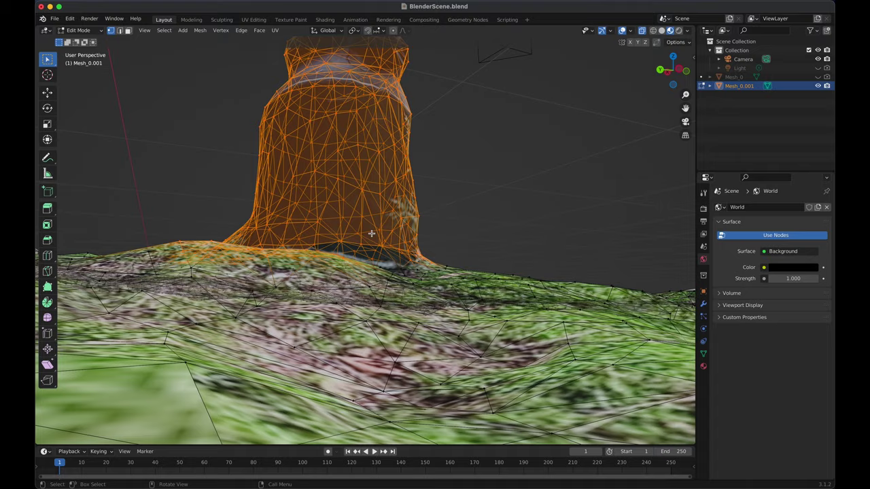
pyautogui.moveTo(311, 220)
pyautogui.mouseDown(button='middle')
pyautogui.moveTo(345, 231)
pyautogui.moveTo(309, 228)
pyautogui.mouseUp(button='middle')
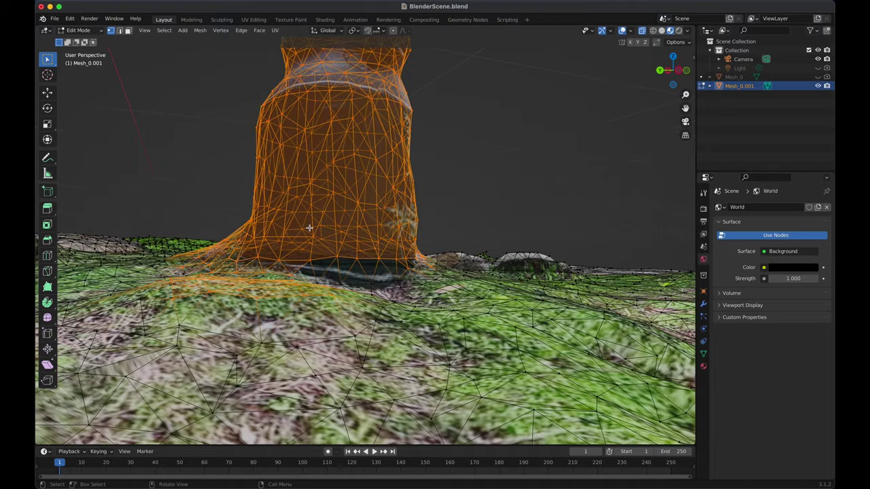
pyautogui.press('ctrl')
pyautogui.press('x')
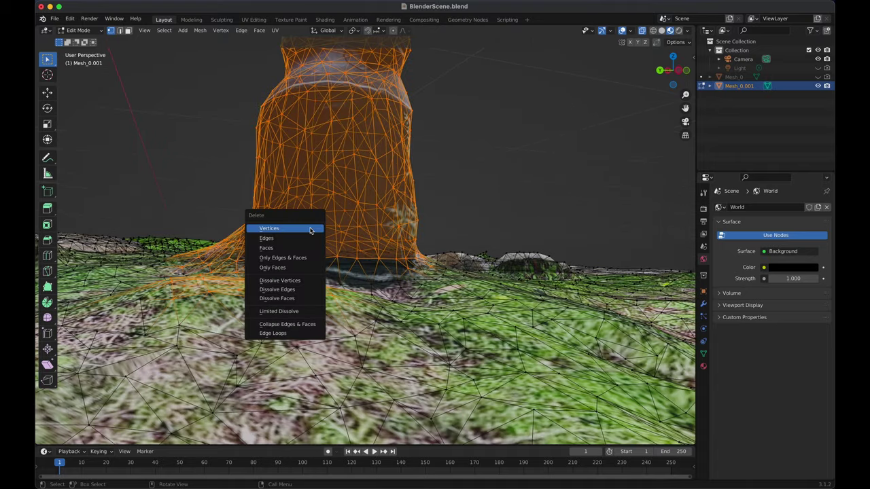
pyautogui.click(275, 249)
# Select the vertices around the large hole left by the can and merge them with Collapse
pyautogui.moveTo(464, 174); pyautogui.dragTo(588, 253, button='middle')
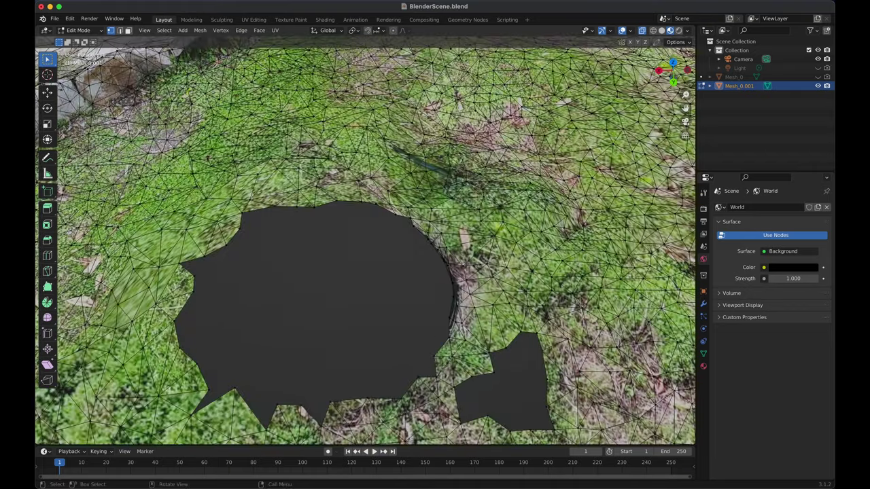
pyautogui.moveTo(466, 286); pyautogui.dragTo(461, 260, button='middle')
pyautogui.moveTo(421, 212); pyautogui.dragTo(247, 355)
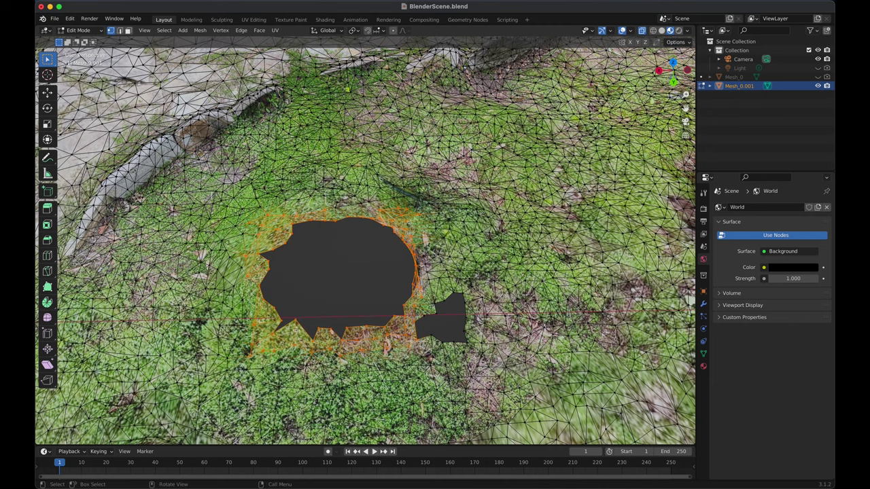
pyautogui.click(201, 31)
pyautogui.moveTo(257, 89)
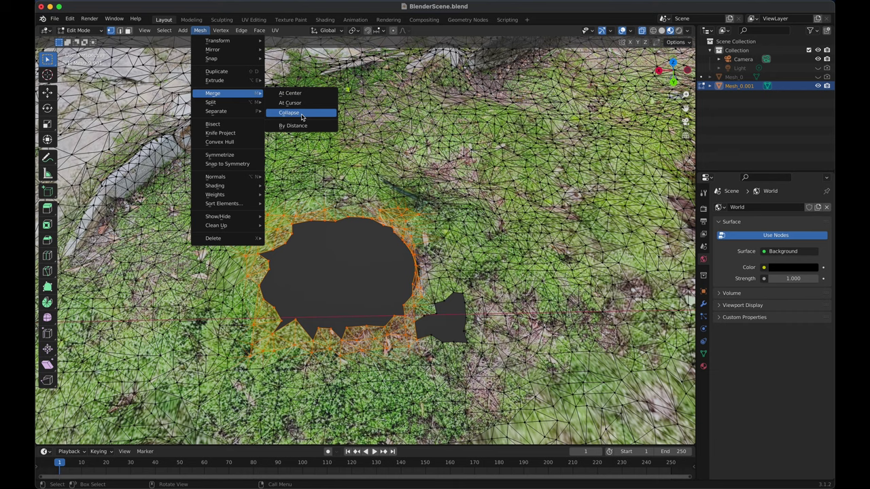
pyautogui.click(301, 114)
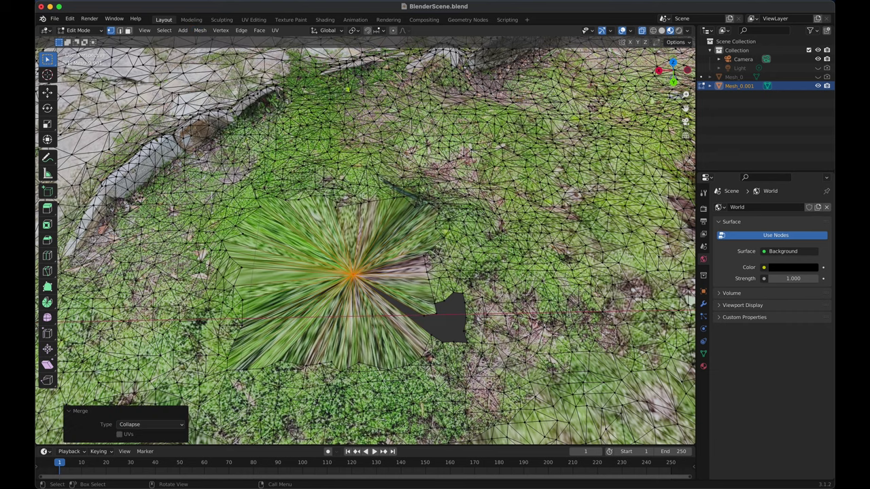
# Select the remaining small hole's boundary together with the collapsed centre vertex and merge them with Collapse
pyautogui.keyDown('alt'); pyautogui.click(438, 313); pyautogui.keyUp('alt')
pyautogui.keyDown('shift'); pyautogui.click(352, 275); pyautogui.keyUp('shift')
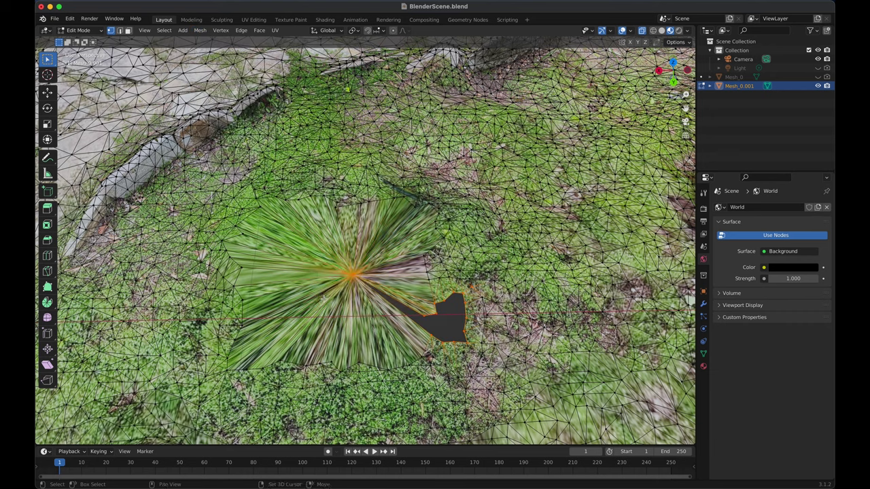
pyautogui.press('g')
pyautogui.click(323, 299)
pyautogui.press('super+z')
pyautogui.click(207, 32)
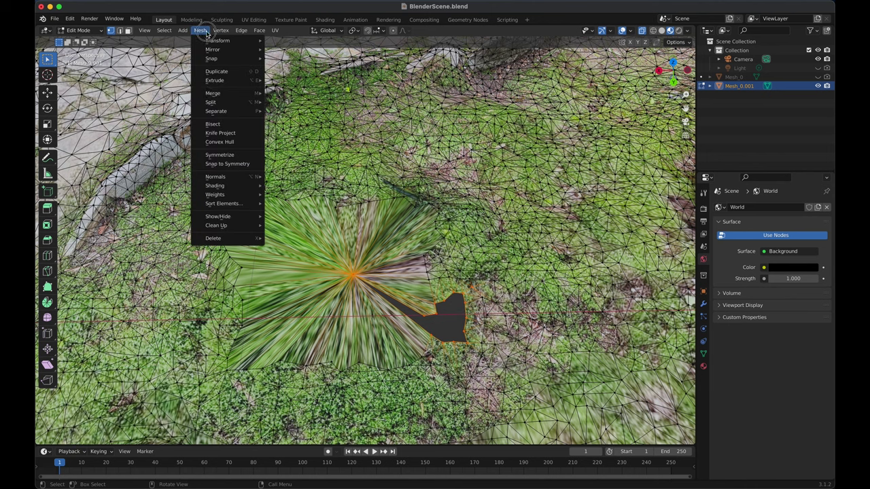
pyautogui.moveTo(255, 94)
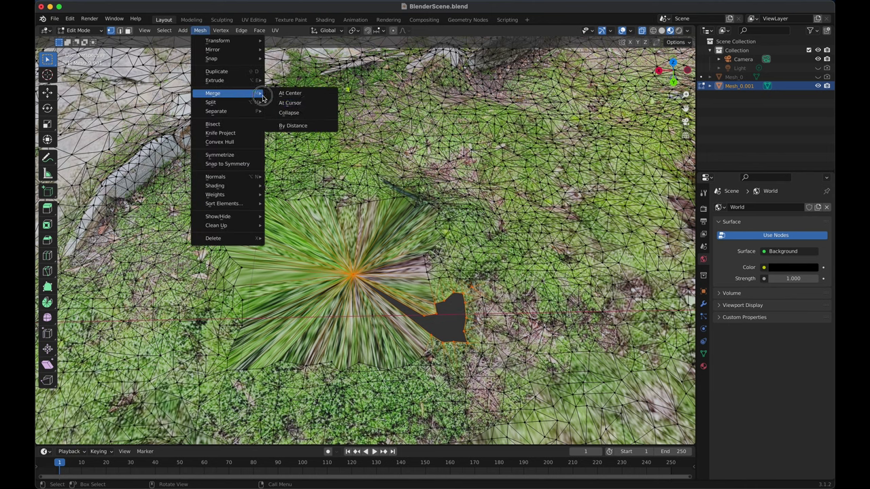
pyautogui.click(306, 113)
pyautogui.scroll(-3, 418, 290)
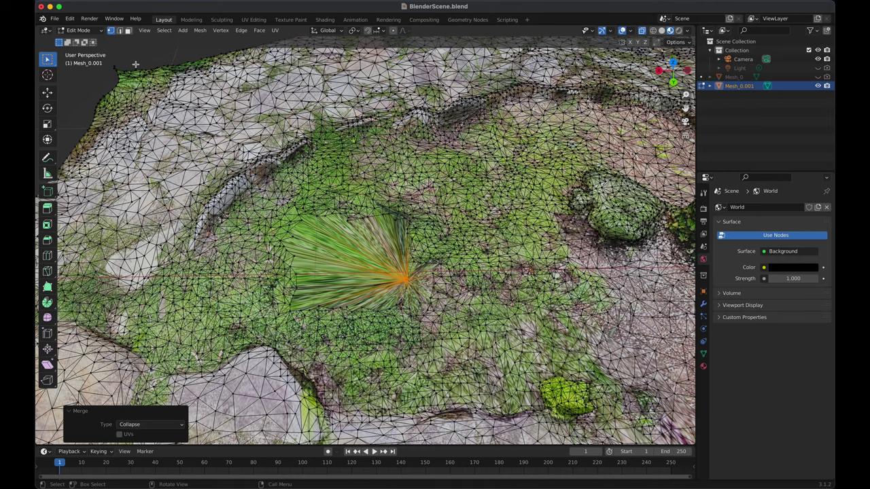
# Deselect the vertices, return to Object Mode and inspect the patched ground where the can stood
pyautogui.click(135, 65)
pyautogui.press('Tab')
pyautogui.moveTo(330, 285); pyautogui.dragTo(368, 251, button='middle')
pyautogui.scroll(-2, 342, 229)
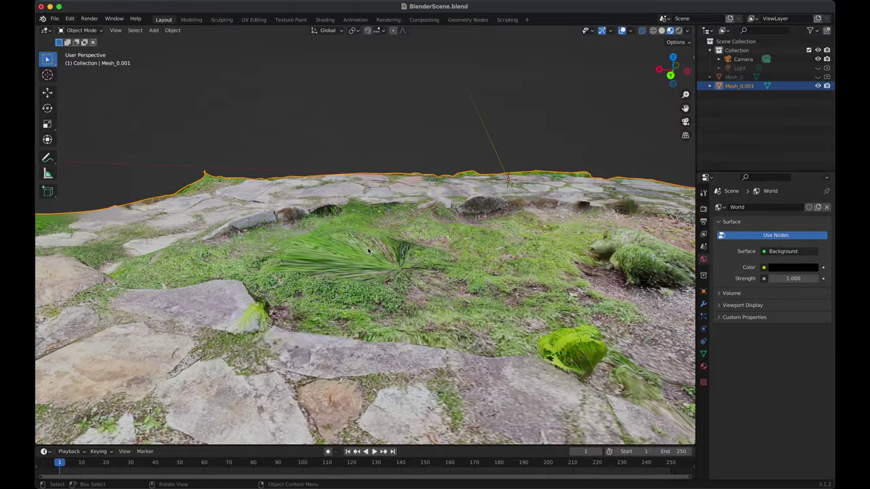
pyautogui.scroll(3, 368, 251)
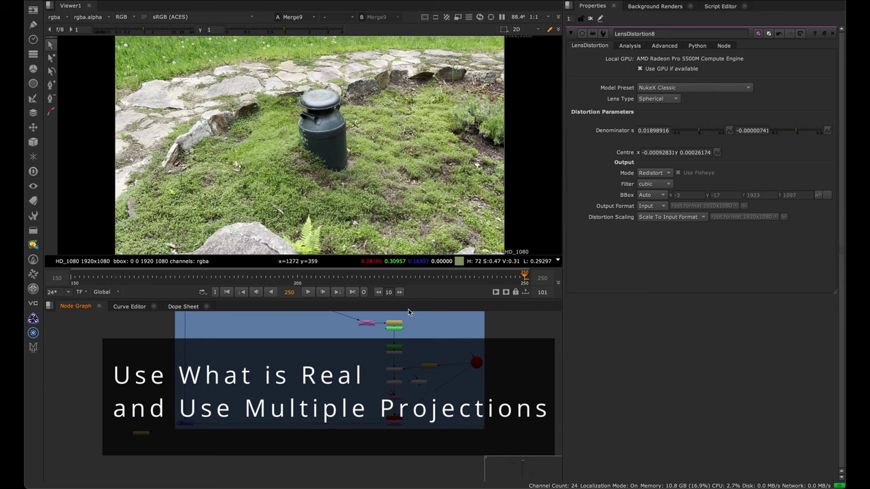
# In Nuke, enable the Merge9 node at the end of the Quick And Dirty Cleanplate branch
pyautogui.moveTo(347, 408); pyautogui.dragTo(405, 443, button='middle')
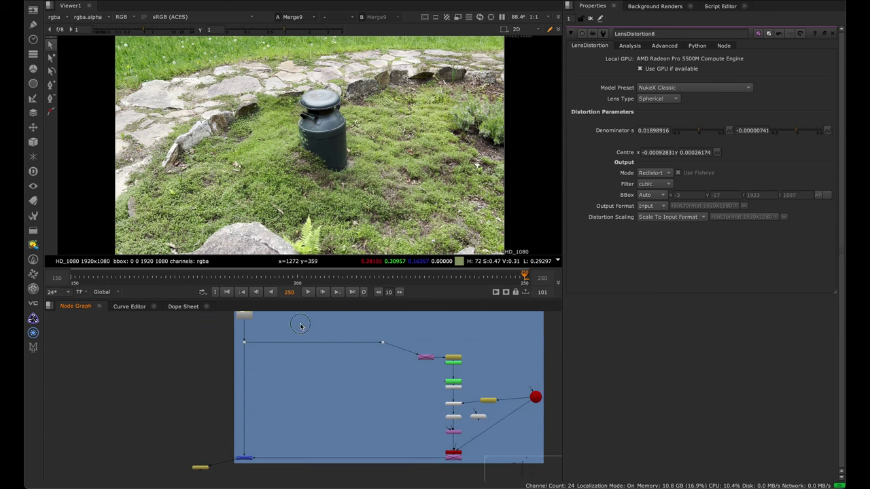
pyautogui.moveTo(286, 361); pyautogui.dragTo(264, 401, button='middle')
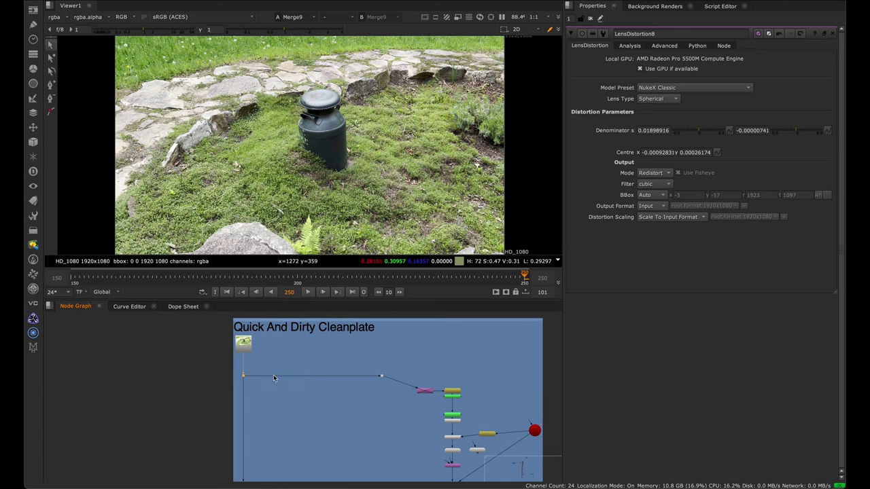
pyautogui.moveTo(314, 433); pyautogui.dragTo(284, 386, button='middle')
pyautogui.moveTo(262, 407)
pyautogui.mouseDown()
pyautogui.moveTo(208, 477)
pyautogui.moveTo(236, 443)
pyautogui.moveTo(194, 472)
pyautogui.mouseUp()
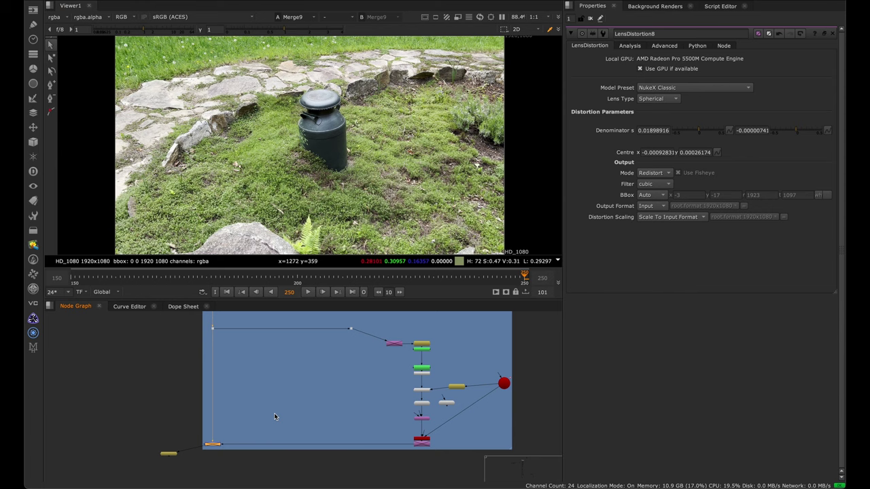
pyautogui.press('d')
pyautogui.moveTo(344, 407); pyautogui.dragTo(269, 428, button='middle')
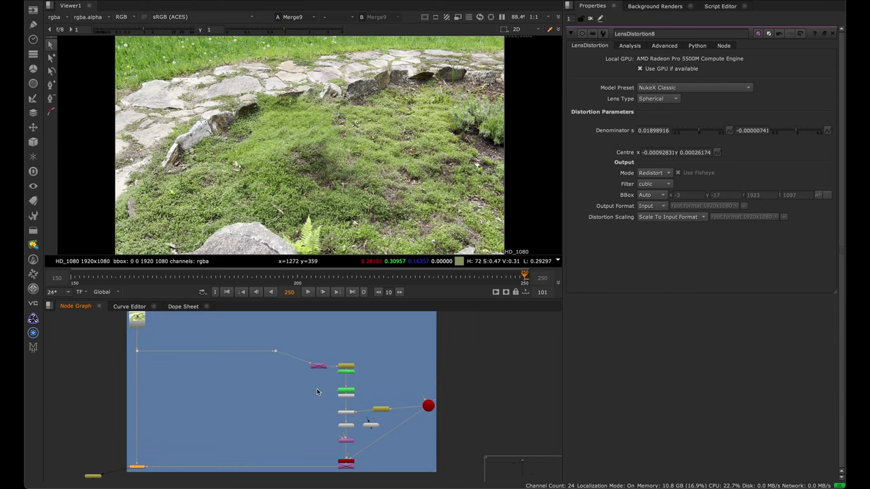
# View the outputs of FrameHold8, RotoPaint2 and Premult4 in turn to check how the patch is prepared
pyautogui.scroll(3, 341, 387)
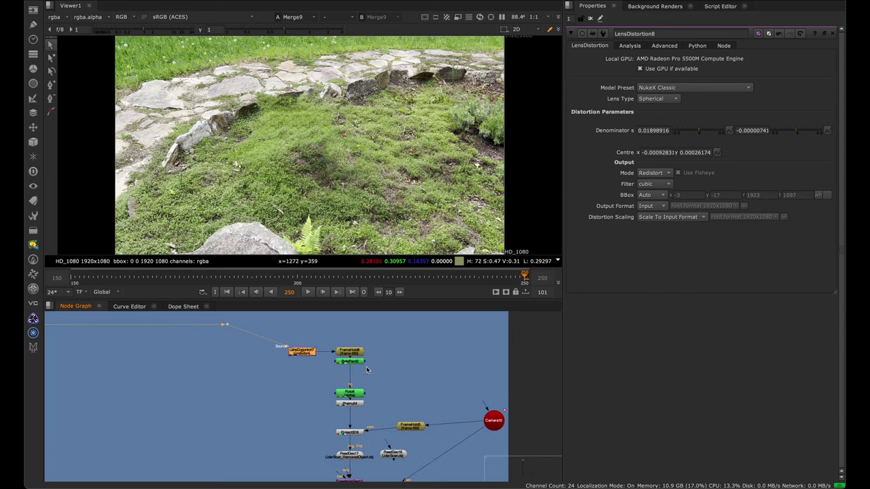
pyautogui.scroll(3, 351, 361)
pyautogui.click(335, 350)
pyautogui.press('1')
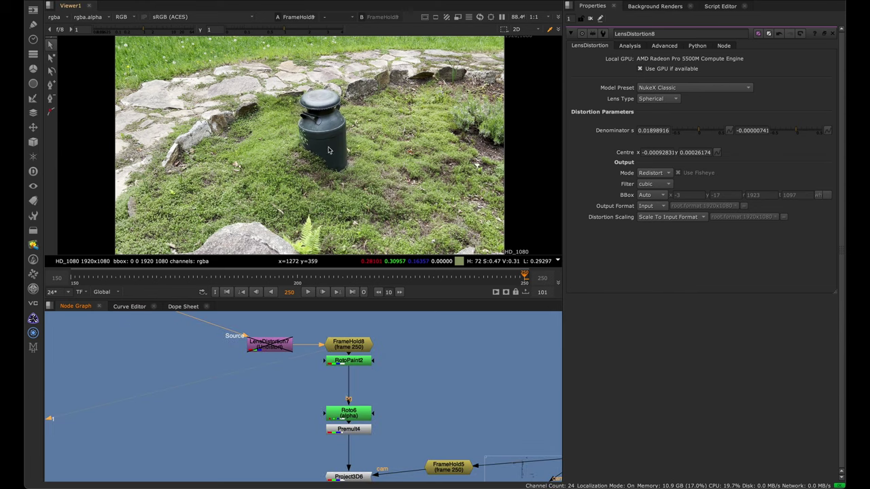
pyautogui.moveTo(399, 368); pyautogui.dragTo(358, 350)
pyautogui.press('1')
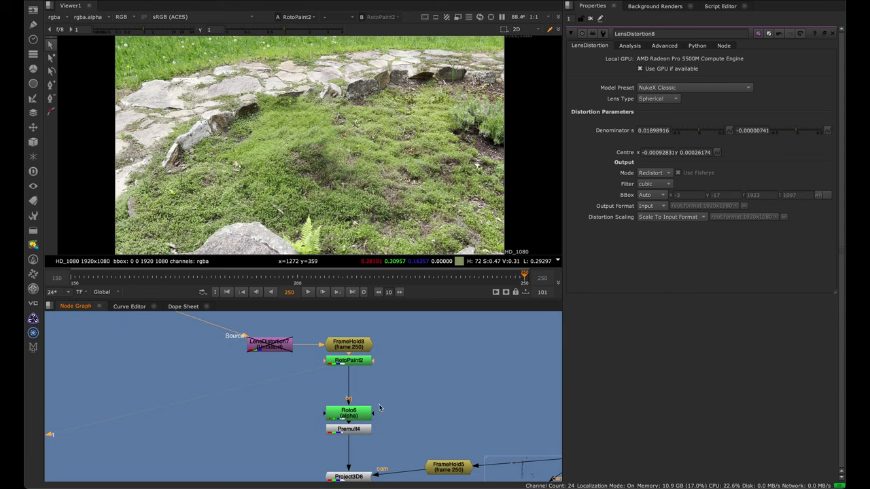
pyautogui.click(348, 429)
pyautogui.press('1')
# Examine the projection chain from LensDistortion7 down to LensDistortion8 in an enlarged node graph, and return to the normal layout
pyautogui.click(272, 343)
pyautogui.moveTo(297, 377); pyautogui.dragTo(314, 373, button='middle')
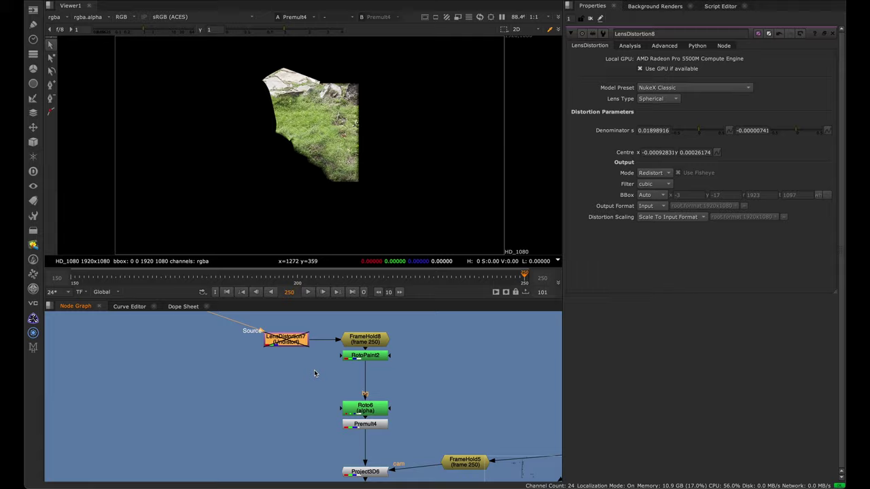
pyautogui.press('space')
pyautogui.moveTo(376, 432); pyautogui.dragTo(360, 306, button='middle')
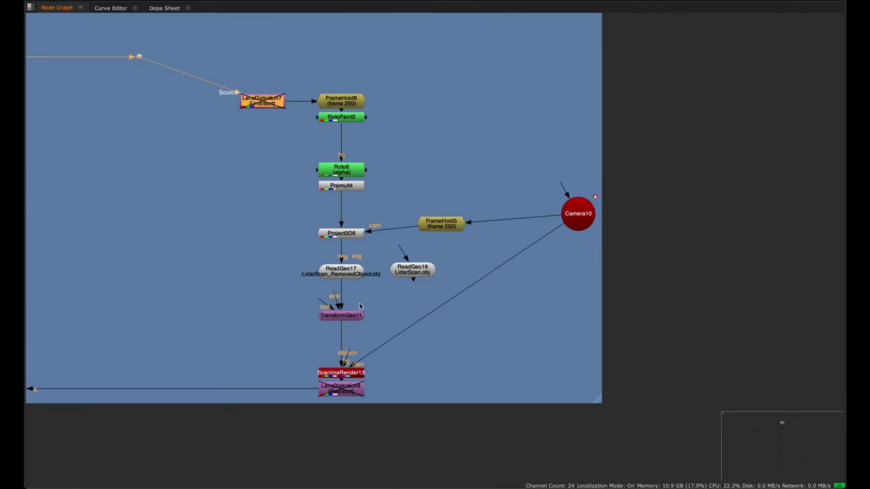
pyautogui.click(360, 388)
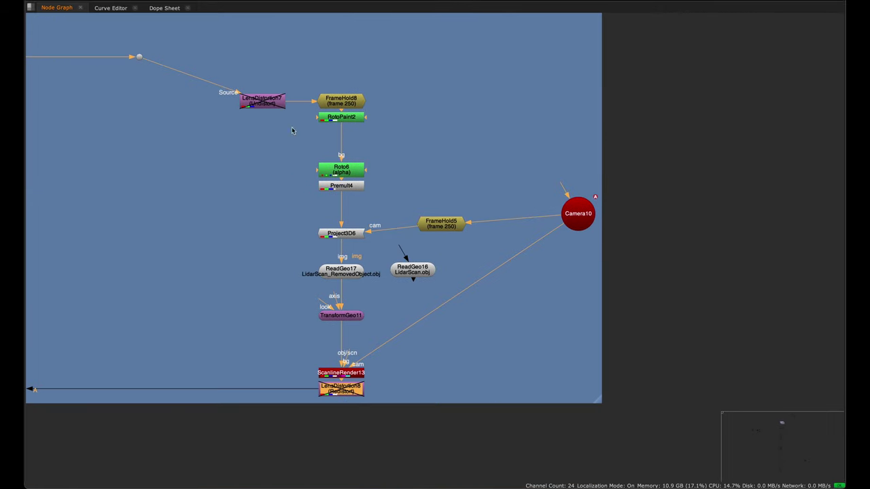
pyautogui.scroll(6, 304, 265)
pyautogui.press('space')
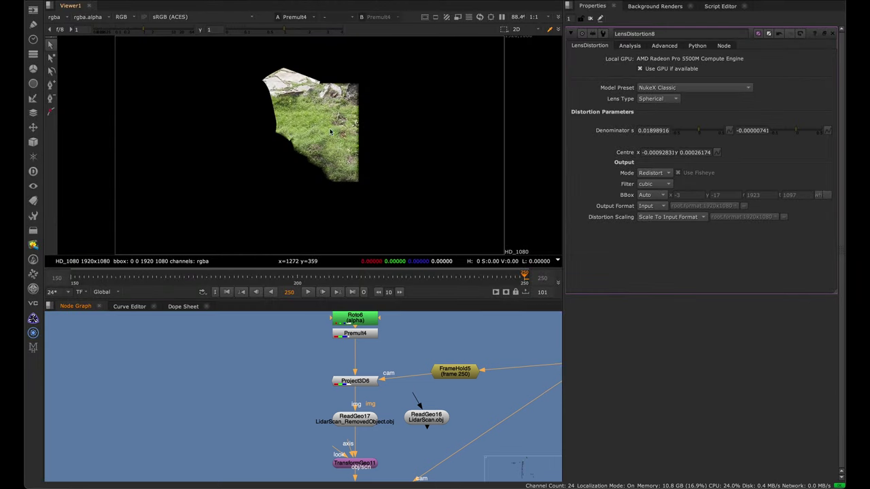
pyautogui.scroll(-2, 316, 401)
pyautogui.moveTo(428, 72); pyautogui.dragTo(199, 225)
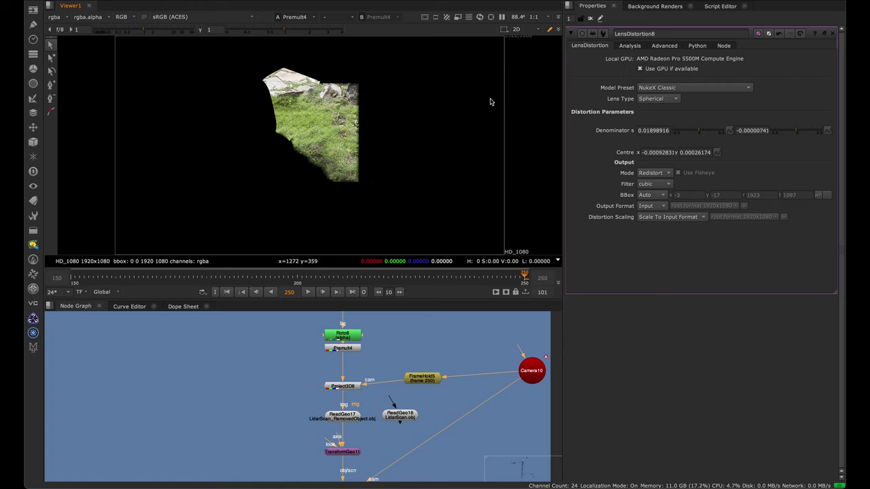
# Trace the branch back to LensDistortion7 and view the RotoPaint2 paint-out of the milk can
pyautogui.scroll(-3, 312, 393)
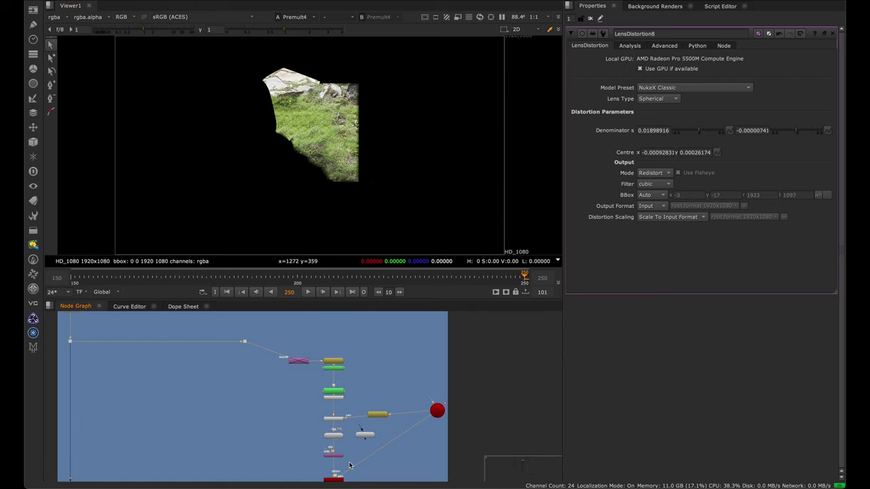
pyautogui.moveTo(344, 406); pyautogui.dragTo(342, 352, button='middle')
pyautogui.scroll(2, 330, 346)
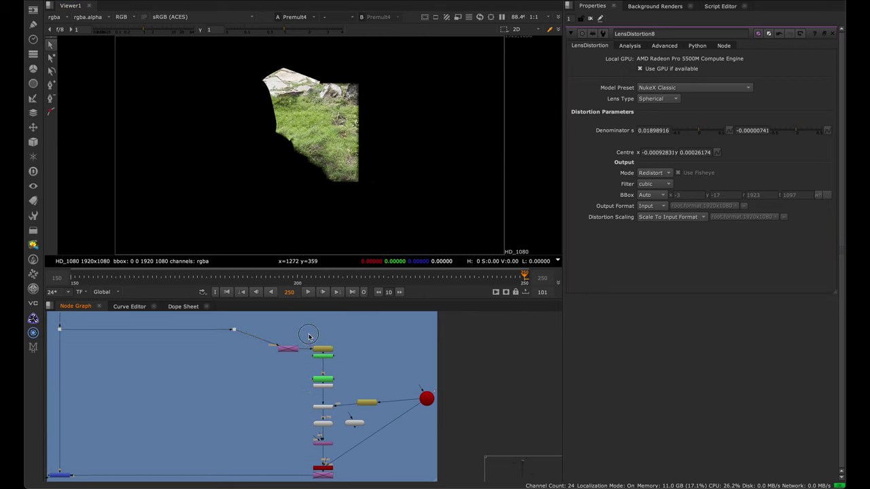
pyautogui.scroll(2, 319, 347)
pyautogui.click(292, 334)
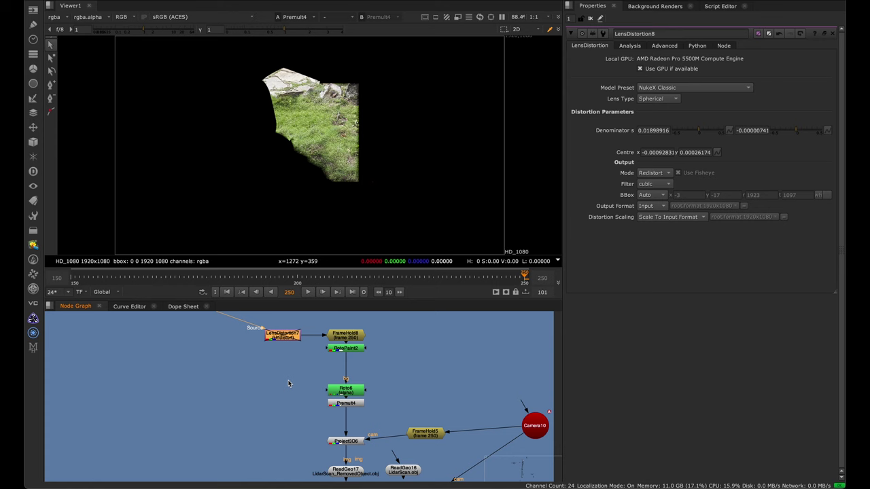
pyautogui.moveTo(313, 349); pyautogui.dragTo(277, 365, button='middle')
pyautogui.scroll(1, 302, 367)
pyautogui.moveTo(358, 354); pyautogui.dragTo(262, 398)
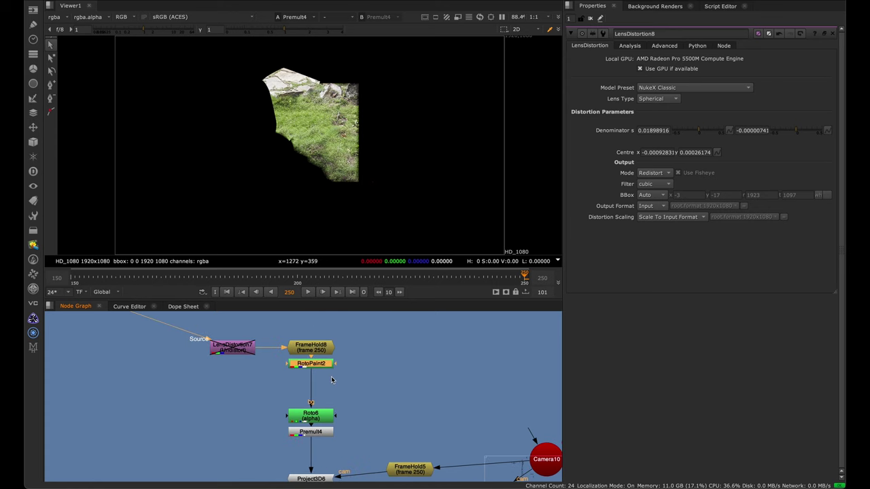
pyautogui.press('1')
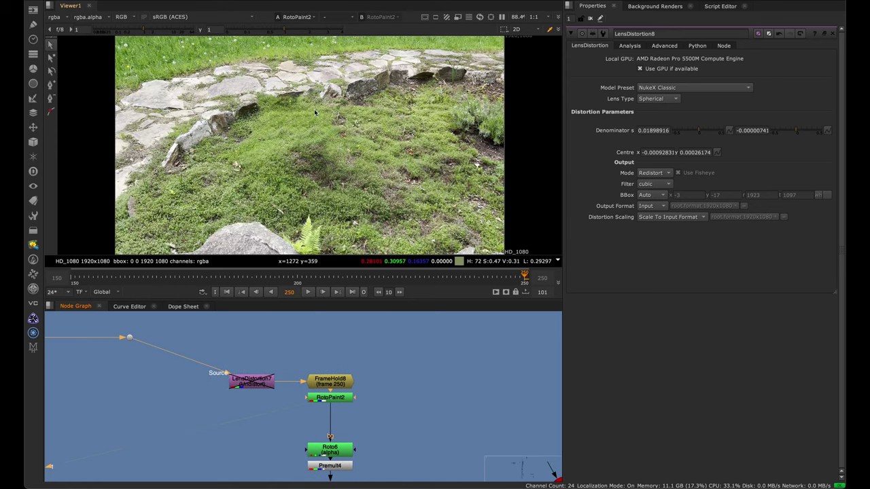
# Follow the projection through ReadGeo17 and TransformGeo11, and view the rendered patch at LensDistortion8
pyautogui.scroll(-5, 336, 390)
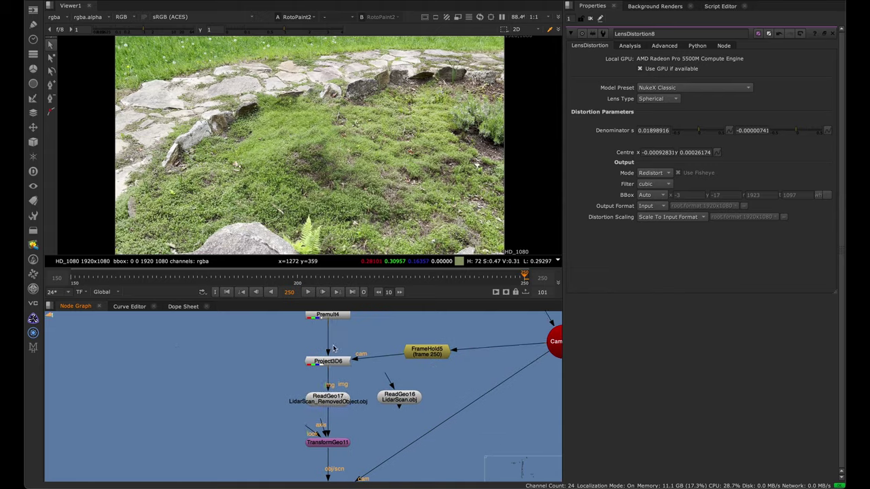
pyautogui.click(343, 402)
pyautogui.press('1')
pyautogui.click(342, 442)
pyautogui.press('1')
pyautogui.keyDown('ctrl'); pyautogui.moveTo(446, 173); pyautogui.dragTo(361, 211); pyautogui.keyUp('ctrl')
pyautogui.scroll(-5, 305, 382)
pyautogui.moveTo(305, 454); pyautogui.dragTo(371, 392, button='middle')
pyautogui.scroll(4, 372, 373)
pyautogui.click(385, 358)
pyautogui.press('1')
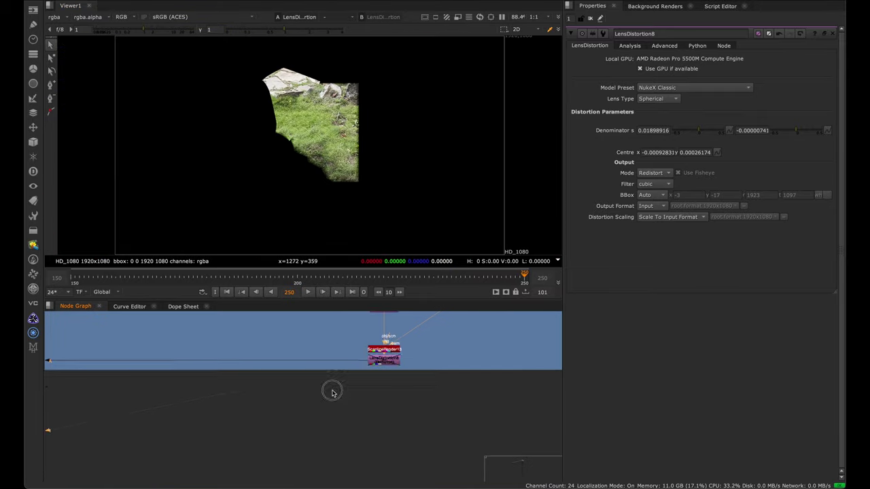
# View Merge9 to check the projected patch composited over the plate
pyautogui.scroll(-4, 332, 392)
pyautogui.moveTo(182, 367); pyautogui.dragTo(277, 342, button='middle')
pyautogui.click(208, 351)
pyautogui.press('1')
pyautogui.click(235, 387)
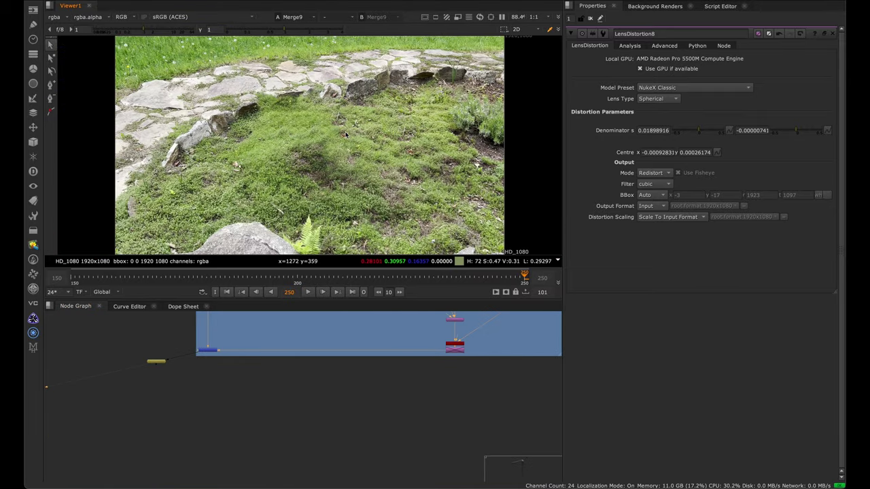
# View the original plate at Dot19 and look closely at the milk can and the stones behind it
pyautogui.scroll(2, 365, 399)
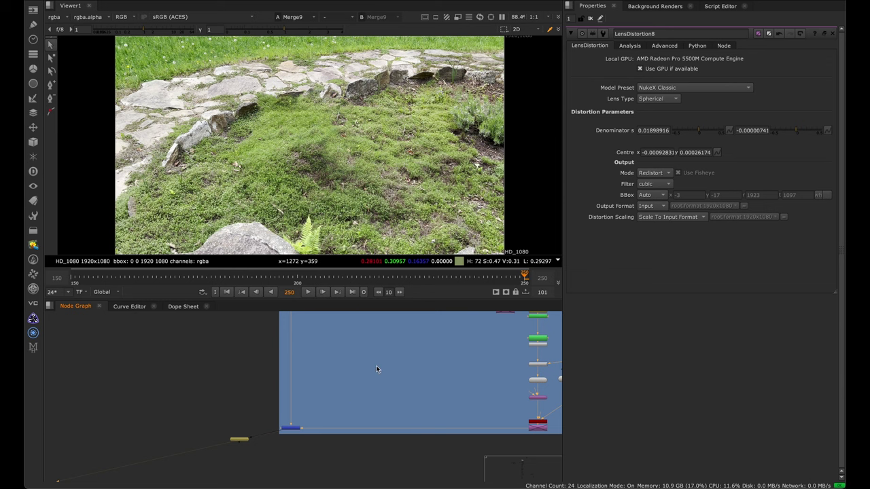
pyautogui.moveTo(312, 316); pyautogui.dragTo(328, 430, button='middle')
pyautogui.click(307, 406)
pyautogui.press('1')
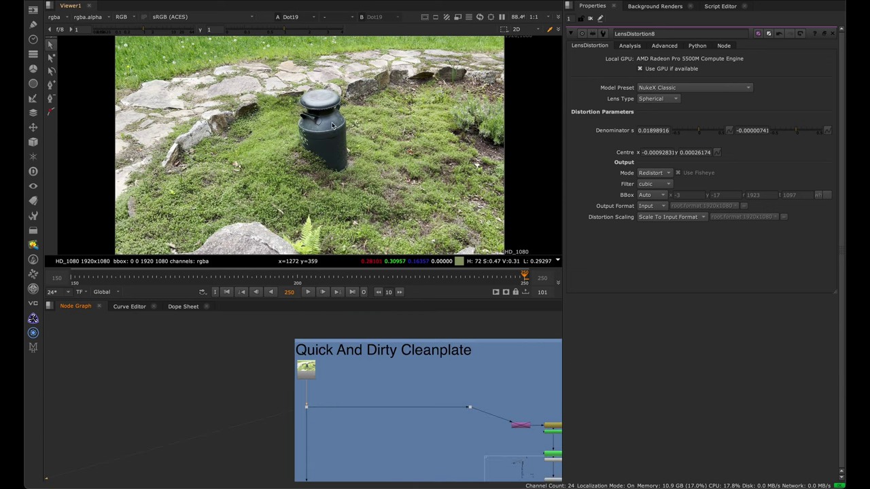
pyautogui.scroll(3, 332, 126)
pyautogui.scroll(3, 338, 65)
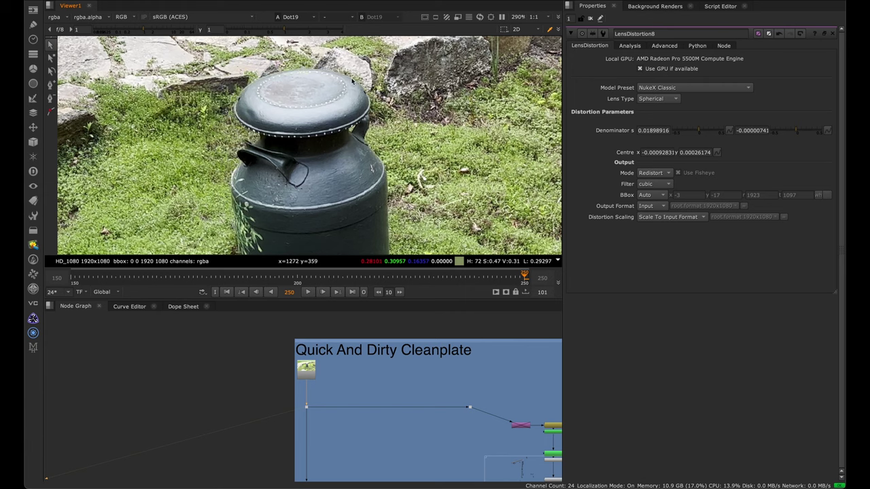
pyautogui.moveTo(300, 117); pyautogui.dragTo(405, 137, button='middle')
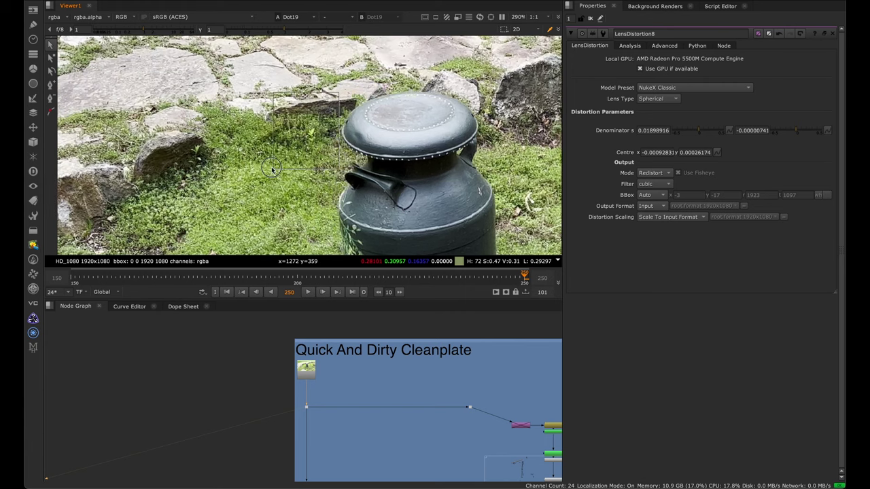
# Compare the RotoPaint2 paint-out with the original plate at Dot19 around the stones behind the can
pyautogui.moveTo(333, 391); pyautogui.dragTo(263, 364, button='middle')
pyautogui.click(490, 407)
pyautogui.press('1')
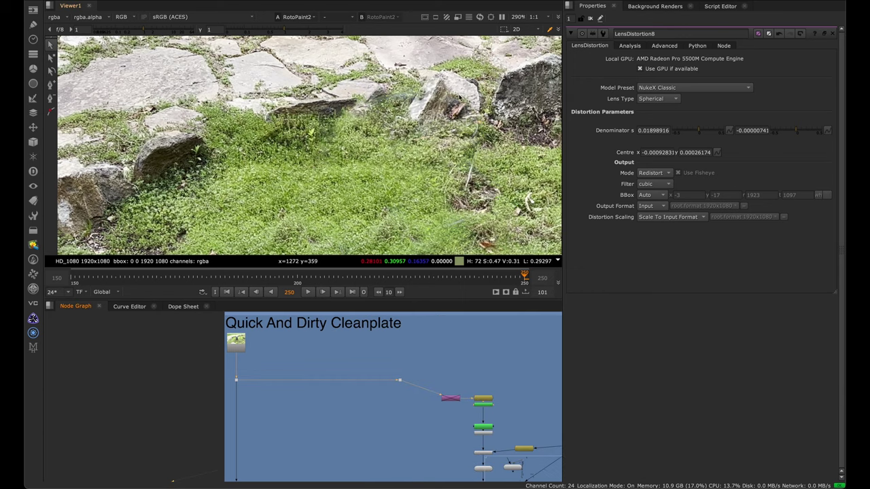
pyautogui.moveTo(304, 336); pyautogui.dragTo(225, 412)
pyautogui.press('1')
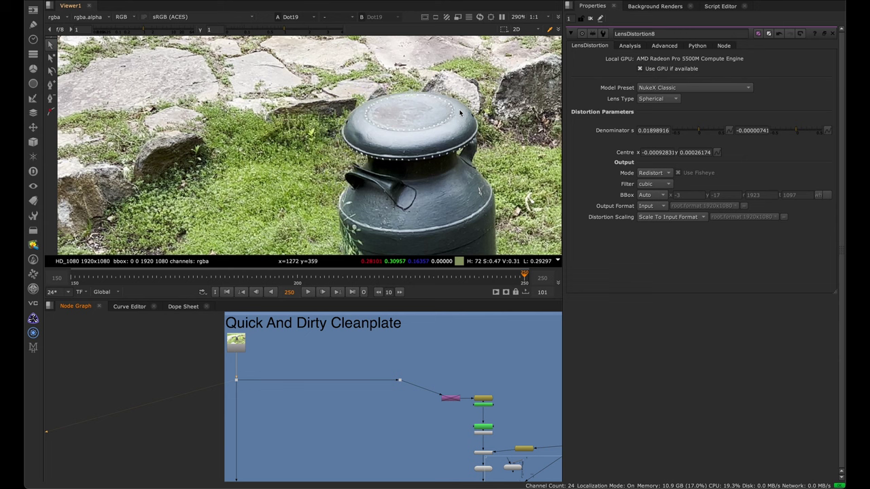
pyautogui.click(484, 398)
pyautogui.press('1')
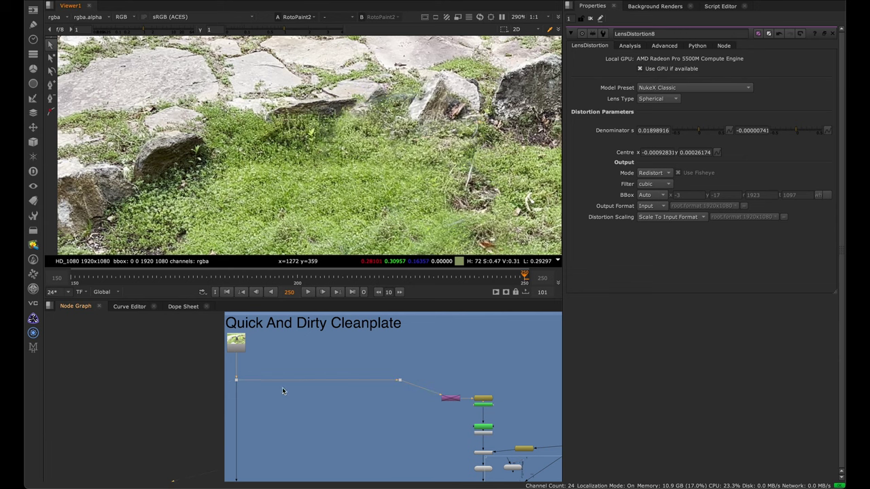
# View the original plate at frames 211 and 156 to examine the stones and ground hidden behind the can
pyautogui.click(285, 391)
pyautogui.press('2')
pyautogui.press('f')
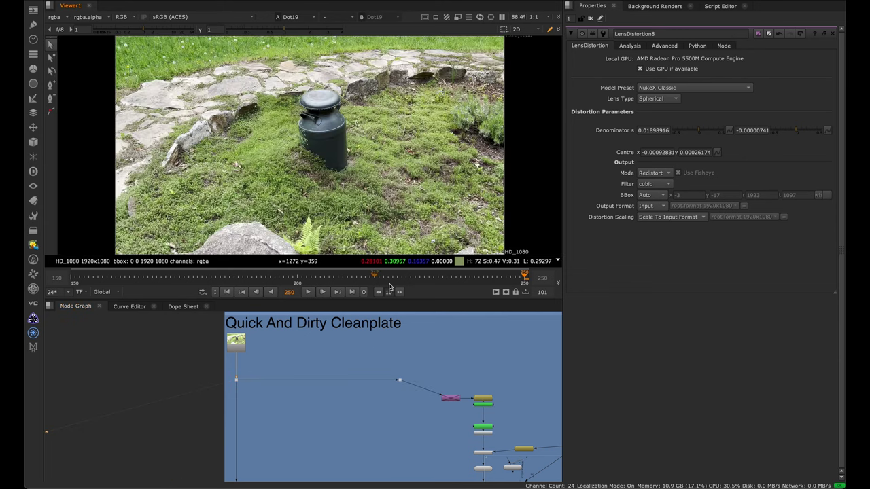
pyautogui.moveTo(483, 282); pyautogui.dragTo(348, 276)
pyautogui.keyDown('alt'); pyautogui.moveTo(327, 121); pyautogui.dragTo(351, 98, button='middle'); pyautogui.keyUp('alt')
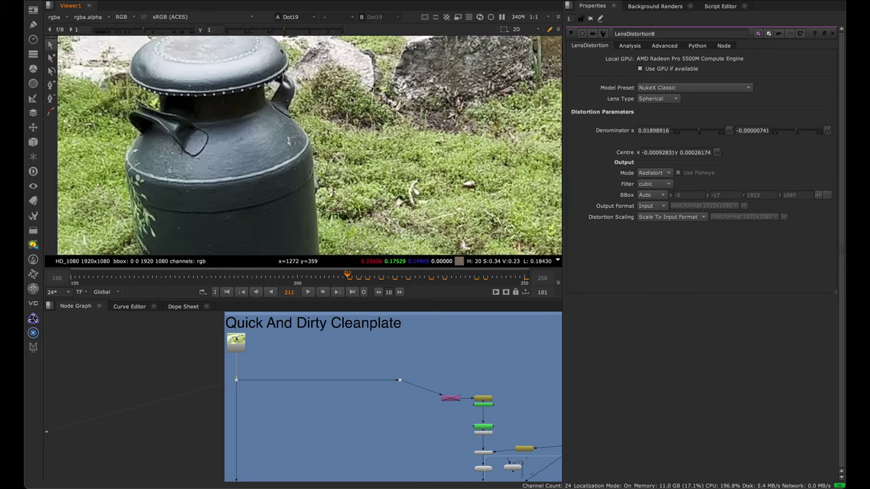
pyautogui.scroll(1, 345, 105)
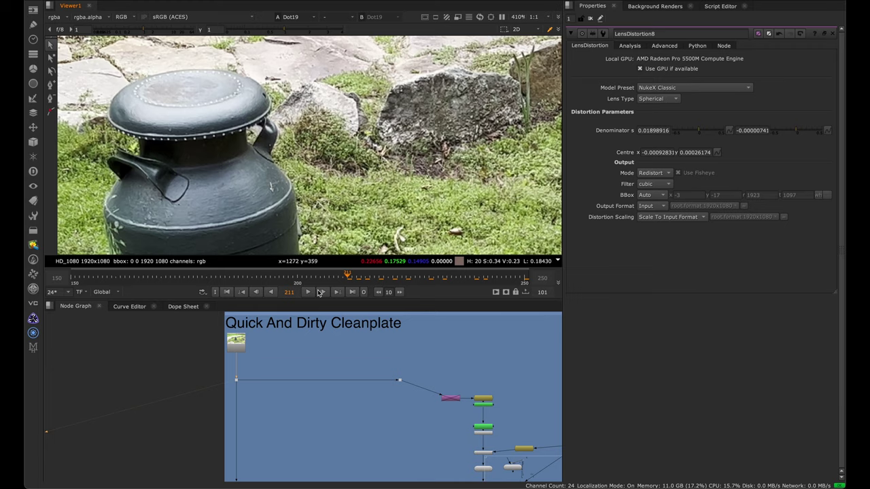
pyautogui.moveTo(318, 276); pyautogui.dragTo(98, 280)
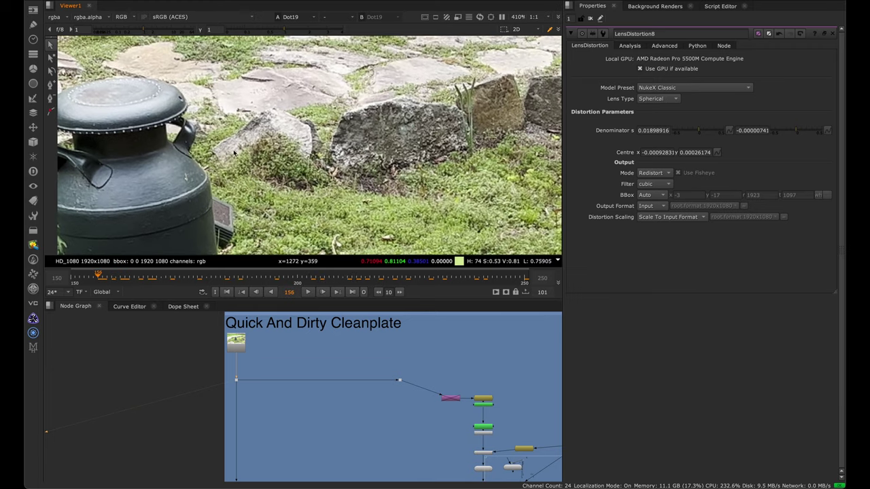
# Check the whole plate at frame 156, and return to frame 250 for a close look at the area around the can
pyautogui.press('f')
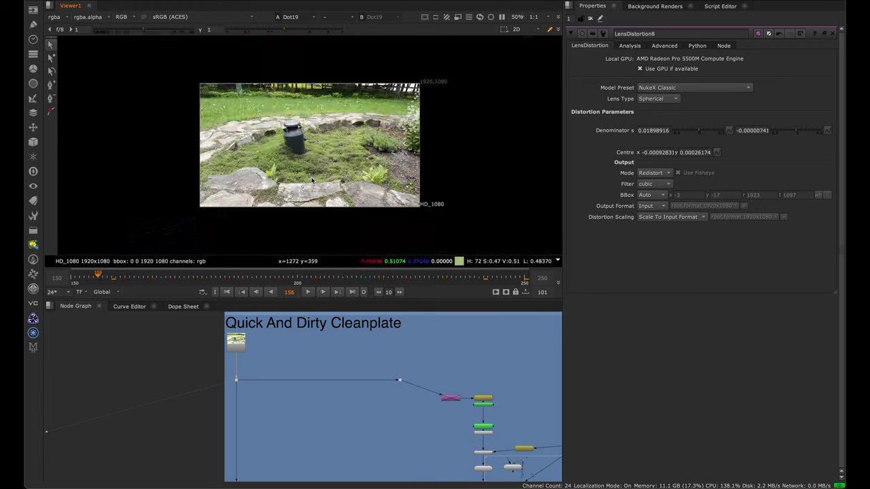
pyautogui.scroll(3, 312, 180)
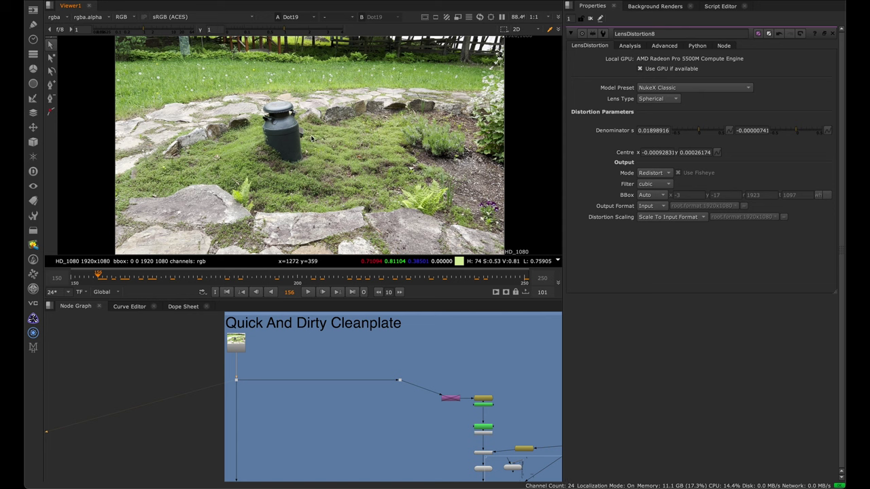
pyautogui.moveTo(191, 282); pyautogui.dragTo(525, 280)
pyautogui.scroll(3, 297, 103)
pyautogui.scroll(3, 311, 112)
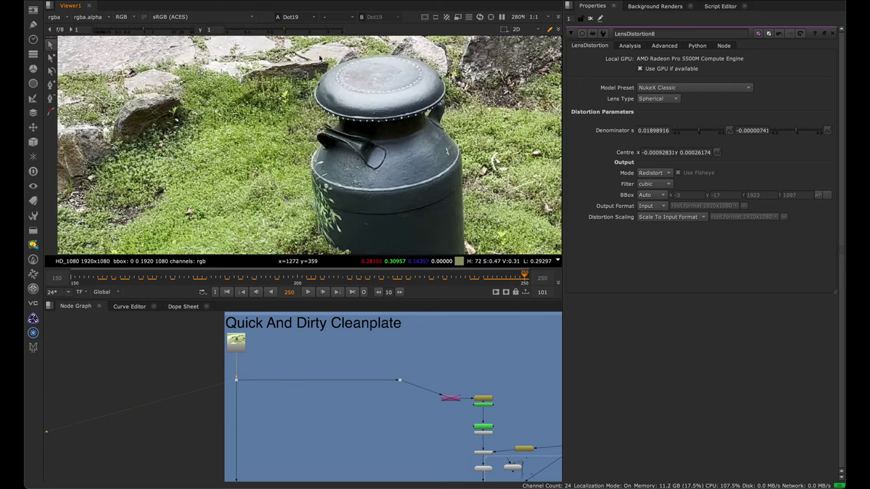
pyautogui.moveTo(317, 55); pyautogui.dragTo(196, 158)
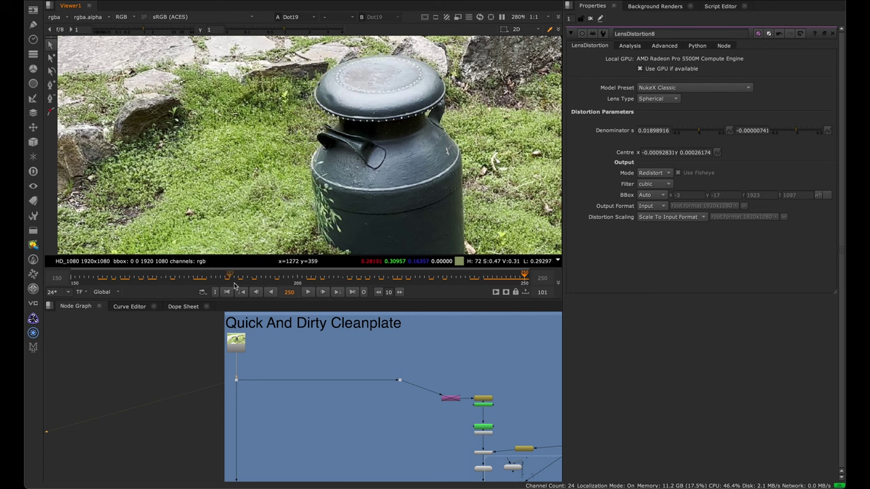
# View the original plate at frame 181 to examine the stones and ground around the milk can
pyautogui.moveTo(267, 278); pyautogui.dragTo(212, 275)
pyautogui.moveTo(340, 93); pyautogui.dragTo(421, 163)
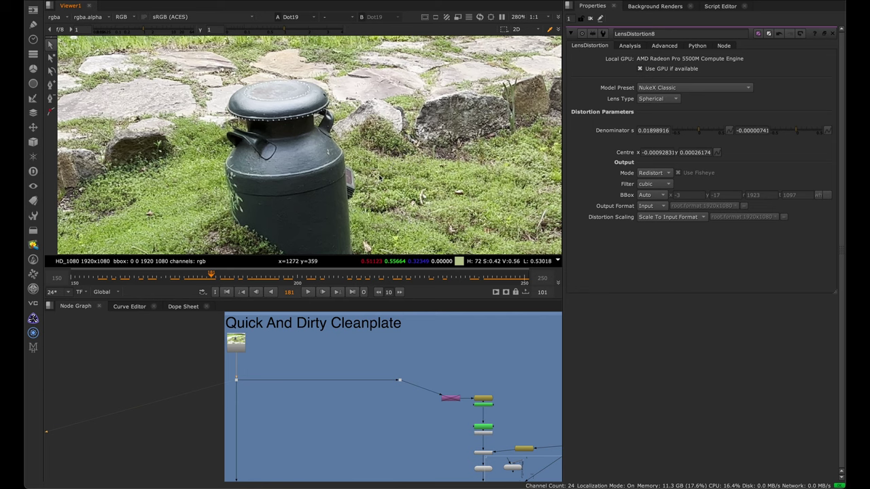
pyautogui.moveTo(300, 463); pyautogui.dragTo(303, 350, button='middle')
pyautogui.click(244, 401)
# Examine the Read22 clean plate at frames 226 and 246 around the stones behind the removed can
pyautogui.scroll(5, 250, 403)
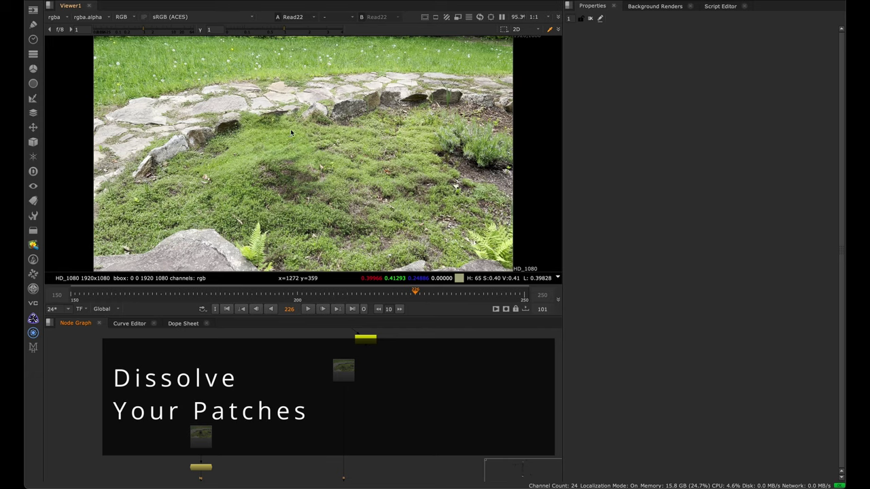
pyautogui.scroll(5, 290, 128)
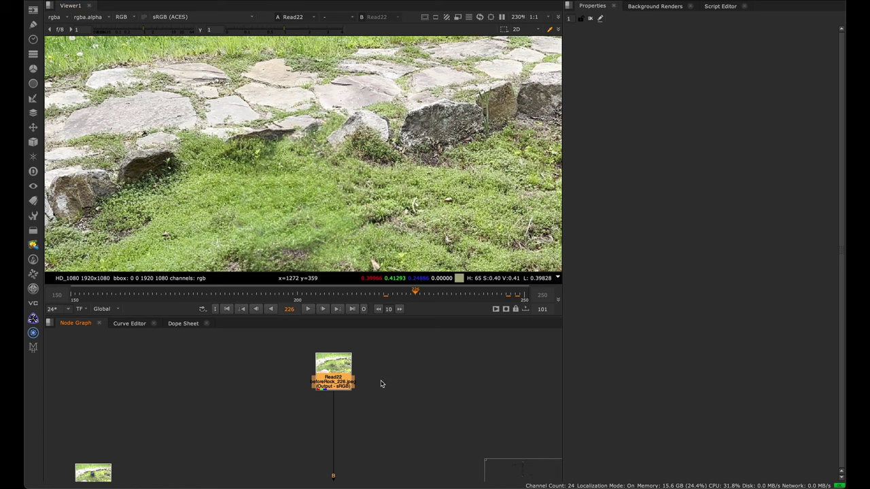
pyautogui.moveTo(470, 296); pyautogui.dragTo(502, 295)
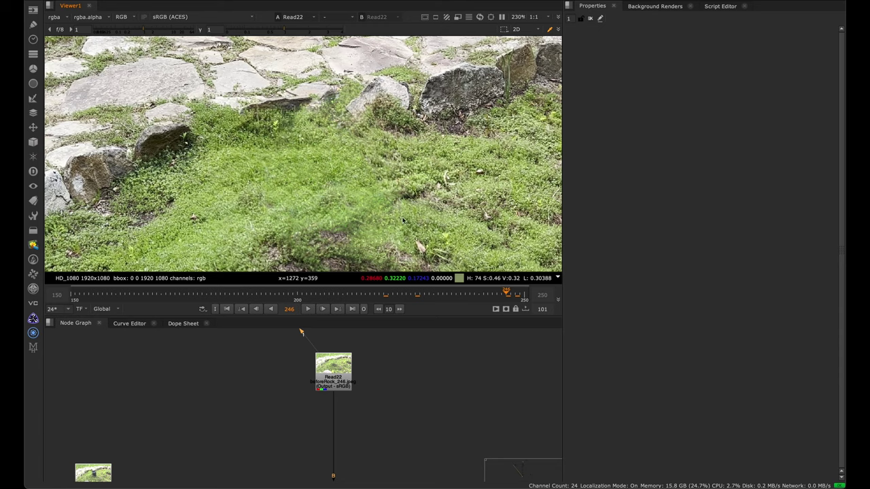
pyautogui.moveTo(521, 295); pyautogui.dragTo(508, 294)
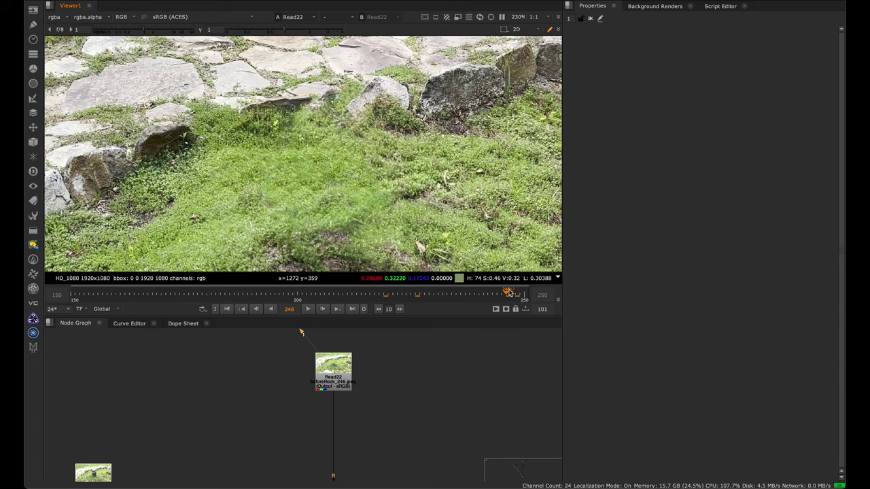
pyautogui.click(401, 378)
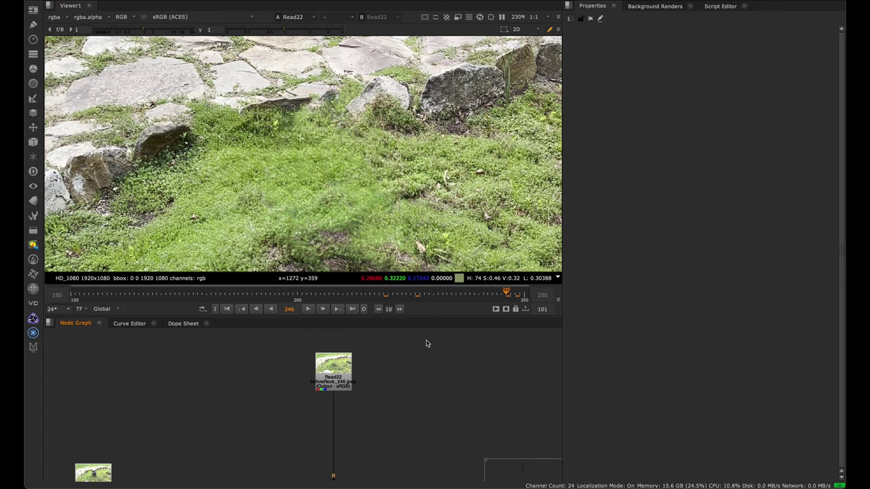
pyautogui.moveTo(362, 162); pyautogui.dragTo(369, 187, button='middle')
pyautogui.moveTo(361, 380); pyautogui.dragTo(363, 358, button='middle')
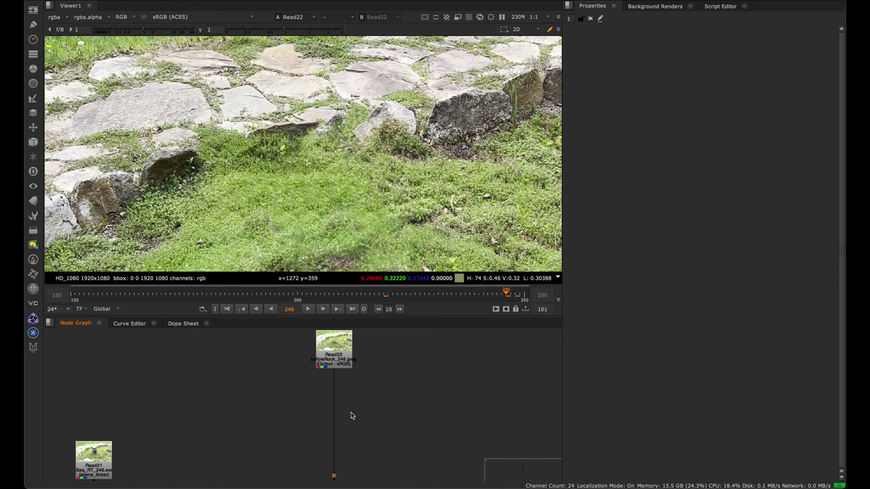
# View the Merge31 result at frame 246 and look closely at the dark edge of the patched stone
pyautogui.scroll(-5, 363, 414)
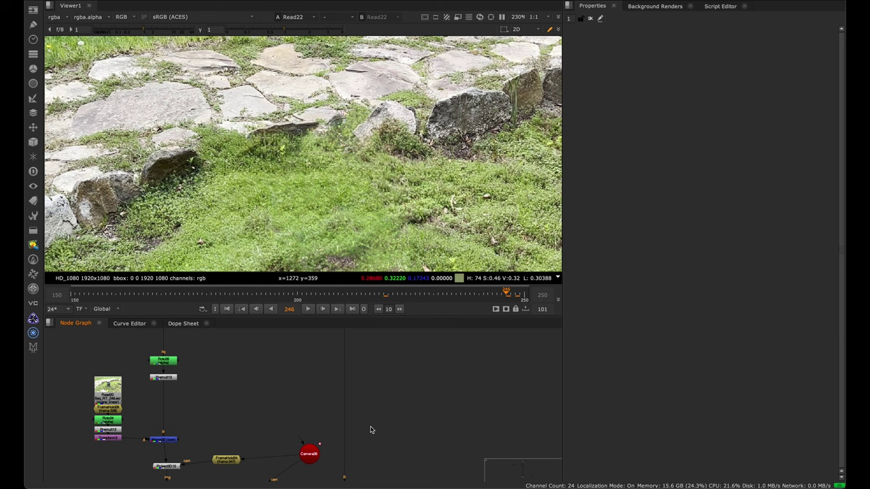
pyautogui.scroll(-8, 371, 429)
pyautogui.moveTo(408, 407); pyautogui.dragTo(348, 462)
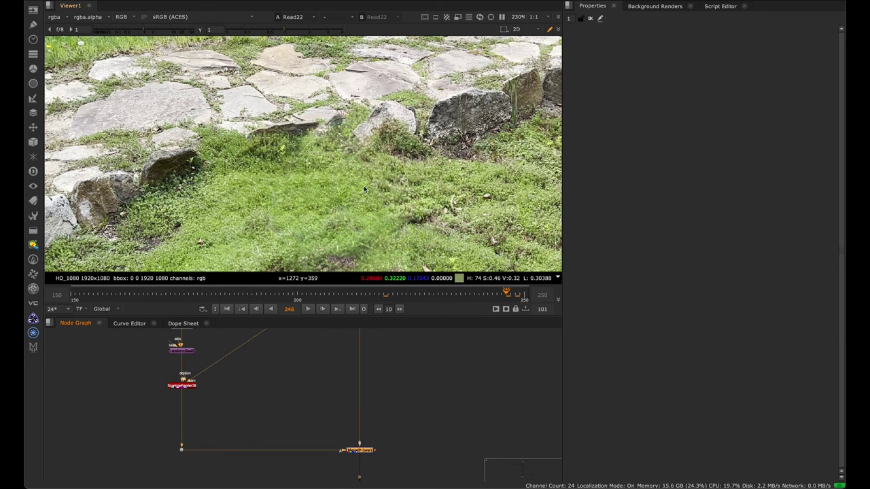
pyautogui.moveTo(494, 299)
pyautogui.mouseDown()
pyautogui.moveTo(459, 298)
pyautogui.moveTo(506, 298)
pyautogui.mouseUp()
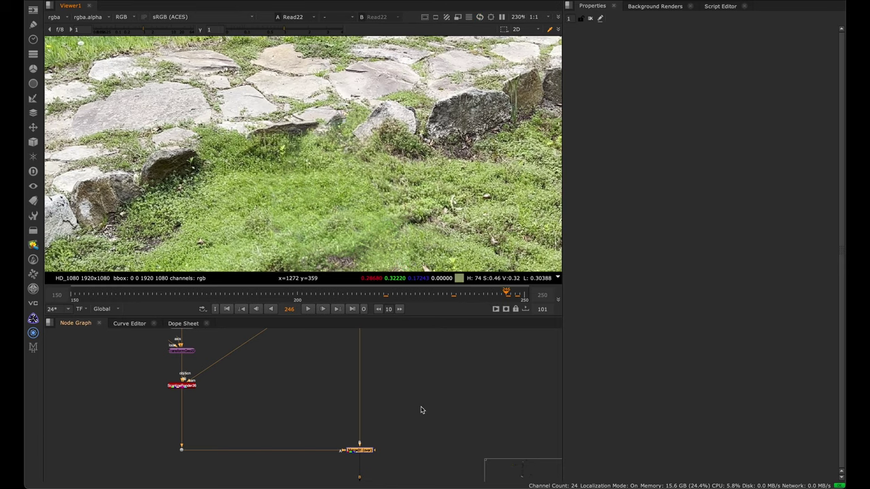
pyautogui.moveTo(417, 411); pyautogui.dragTo(320, 480)
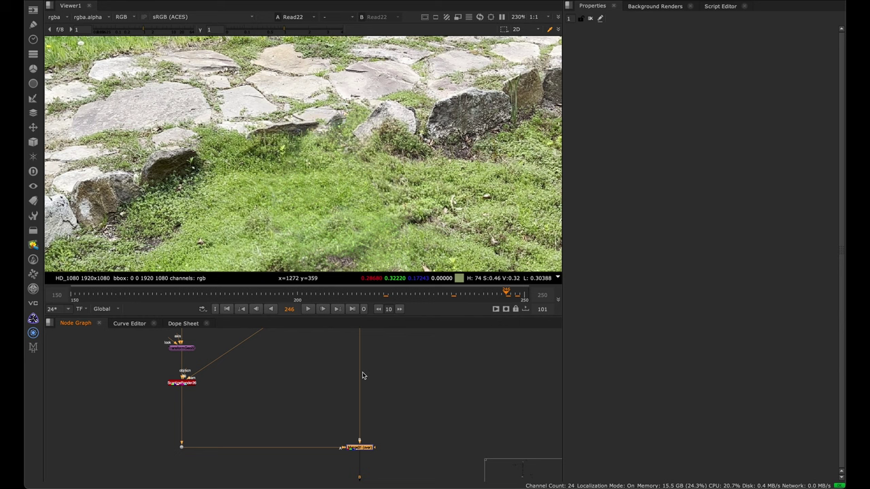
pyautogui.press('1')
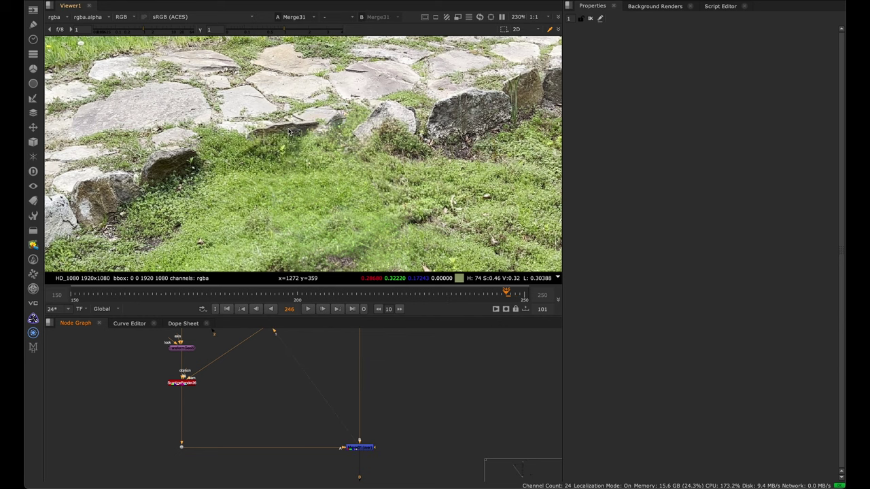
pyautogui.scroll(5, 313, 150)
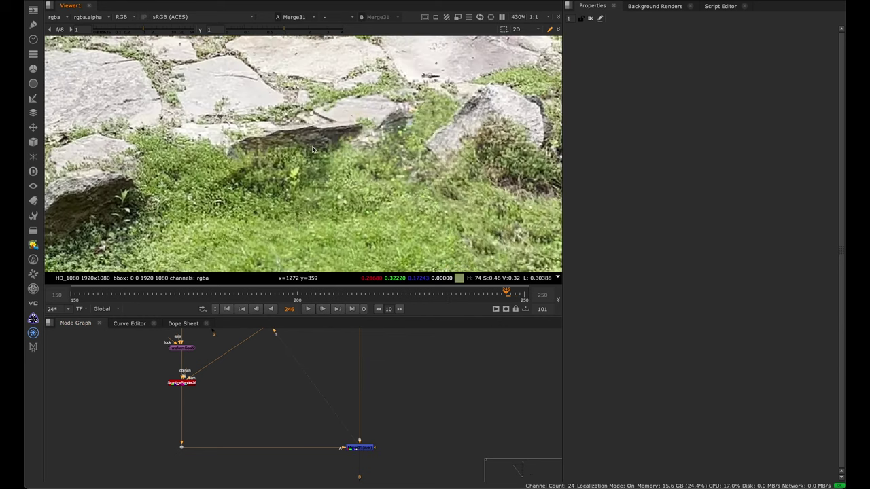
pyautogui.scroll(-2, 384, 368)
# View Read22 again and check the stone edge between frames 247 and 227
pyautogui.moveTo(390, 354); pyautogui.dragTo(367, 460, button='middle')
pyautogui.moveTo(355, 340); pyautogui.dragTo(351, 441, button='middle')
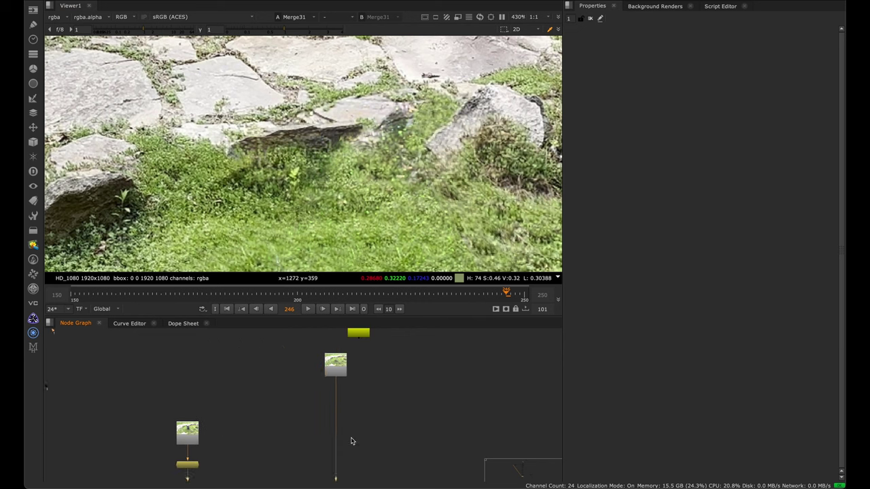
pyautogui.click(345, 373)
pyautogui.press('1')
pyautogui.moveTo(350, 364); pyautogui.dragTo(352, 359, button='middle')
pyautogui.scroll(2, 345, 362)
pyautogui.click(343, 357)
pyautogui.moveTo(496, 298); pyautogui.dragTo(430, 293)
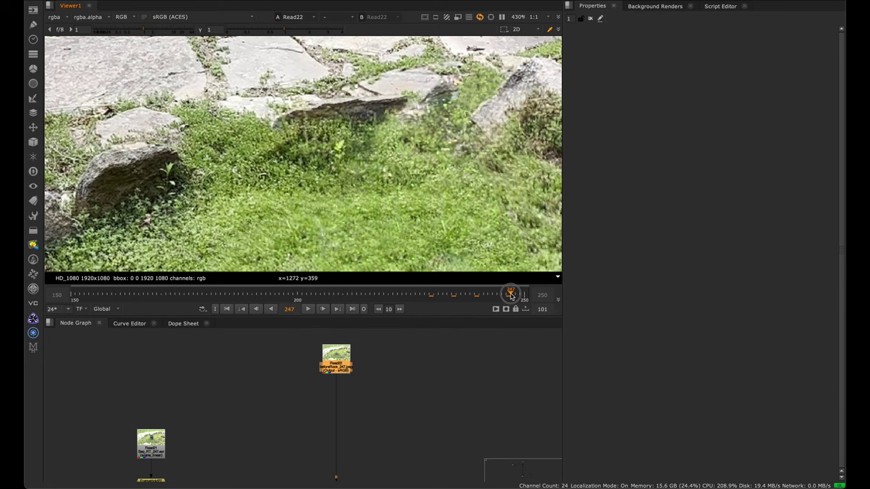
pyautogui.moveTo(511, 296); pyautogui.dragTo(514, 295)
pyautogui.press('j')
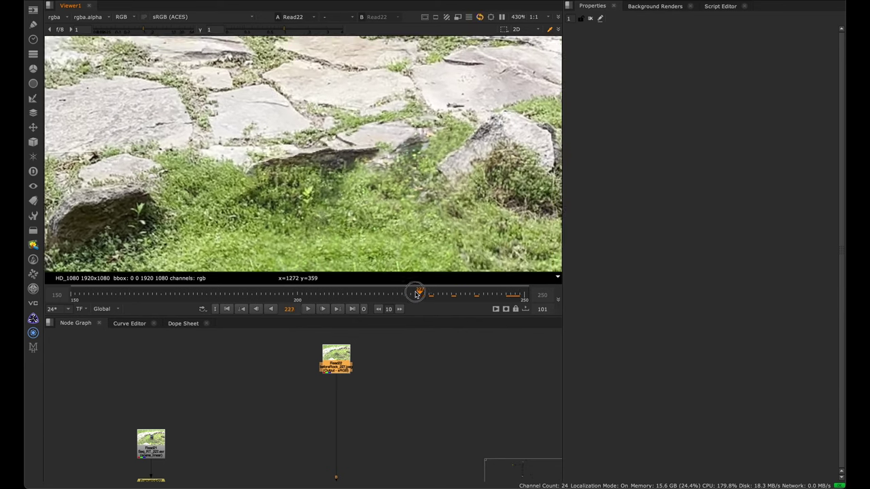
pyautogui.moveTo(398, 298); pyautogui.dragTo(419, 289)
# Compare the original plate Read21 with the Read22 clean plate at frame 227, close up on the stone edge beside the can's lid
pyautogui.moveTo(244, 454); pyautogui.dragTo(302, 373, button='middle')
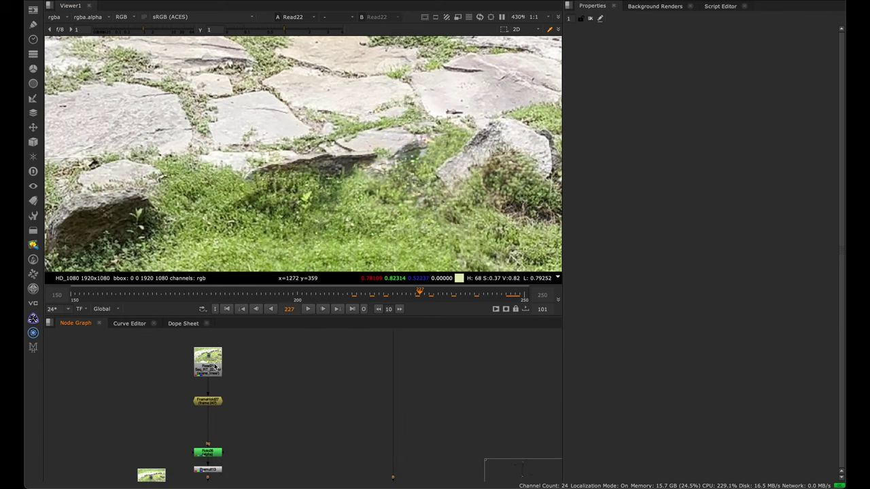
pyautogui.scroll(3, 277, 163)
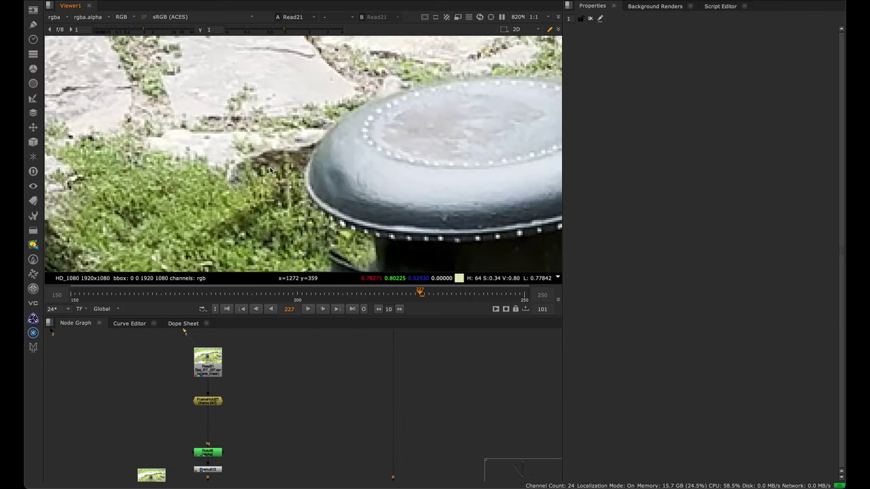
pyautogui.moveTo(343, 372); pyautogui.dragTo(317, 470, button='middle')
pyautogui.click(371, 388)
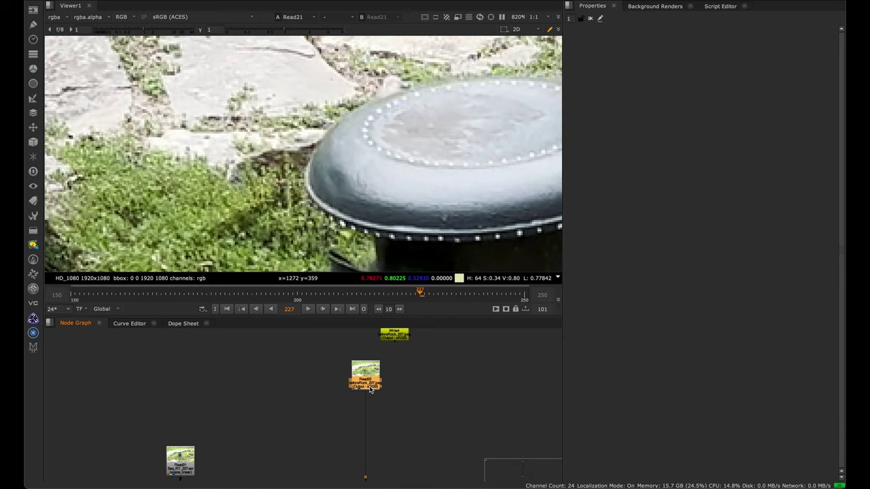
pyautogui.press('2')
pyautogui.press('1')
pyautogui.press('2')
pyautogui.press('1')
pyautogui.press('2')
pyautogui.press('1')
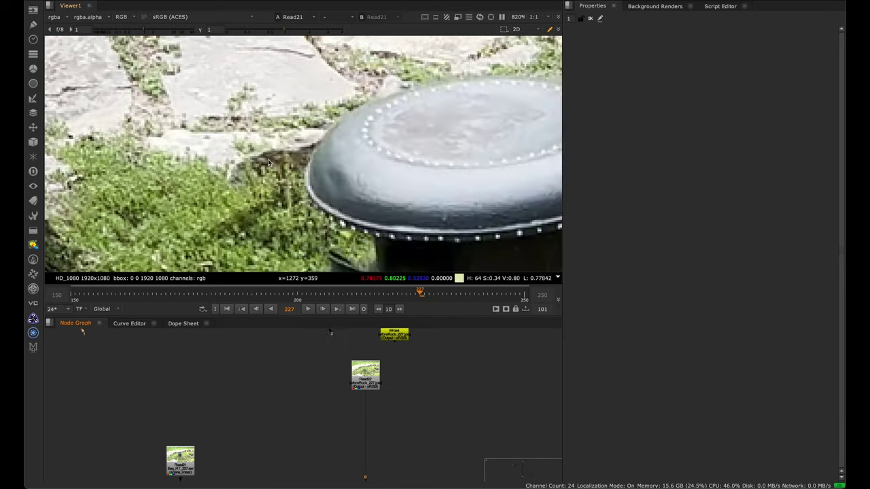
pyautogui.press('2')
pyautogui.scroll(-3, 340, 388)
pyautogui.moveTo(346, 445); pyautogui.dragTo(318, 348, button='middle')
pyautogui.press('1')
pyautogui.press('2')
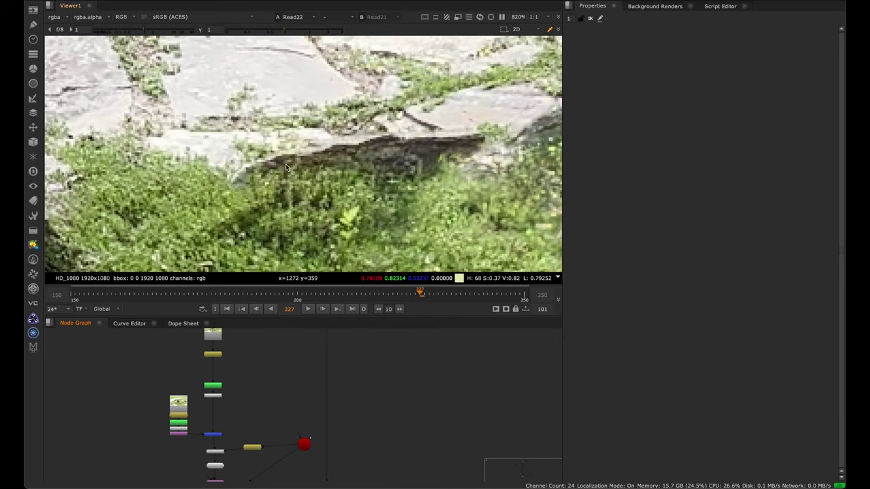
pyautogui.press('1')
pyautogui.press('2')
pyautogui.press('1')
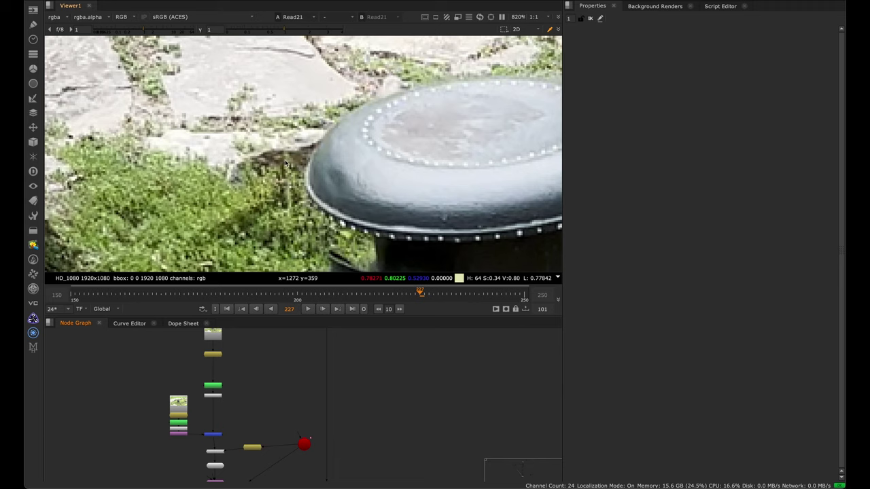
pyautogui.press('2')
pyautogui.press('1')
pyautogui.press('2')
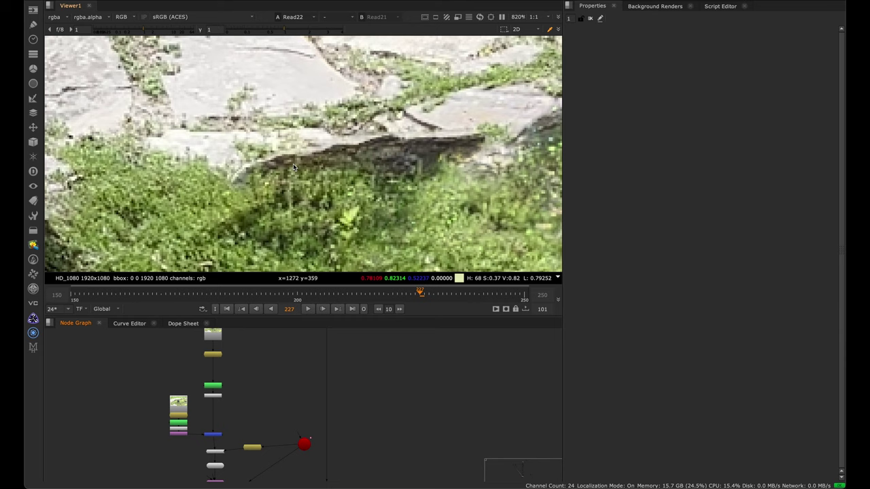
pyautogui.press('1')
pyautogui.press('2')
pyautogui.press('1')
pyautogui.press('2')
pyautogui.press('1')
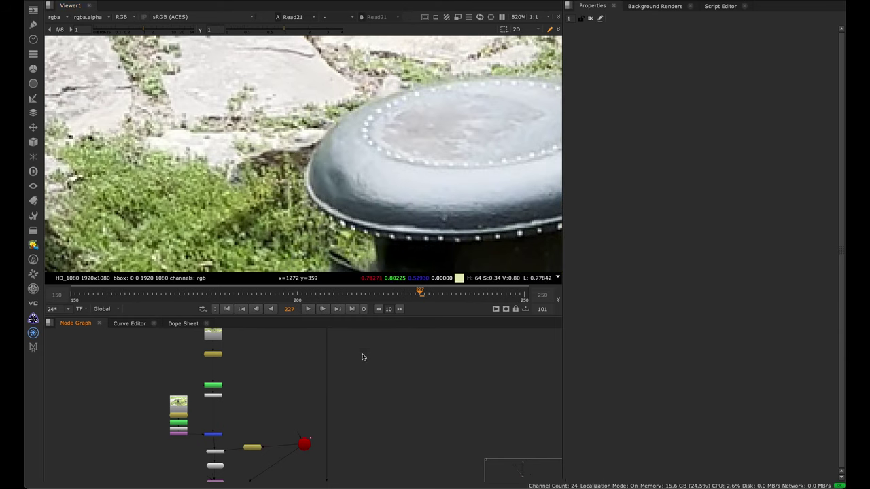
# View Merge31 at frame 227 and compare the stone edge with the merge disabled and enabled
pyautogui.scroll(-3, 355, 407)
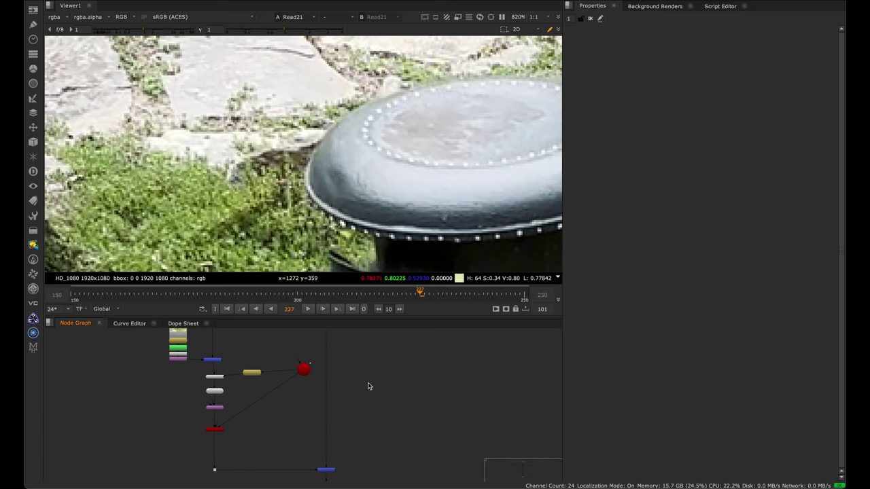
pyautogui.scroll(-2, 360, 421)
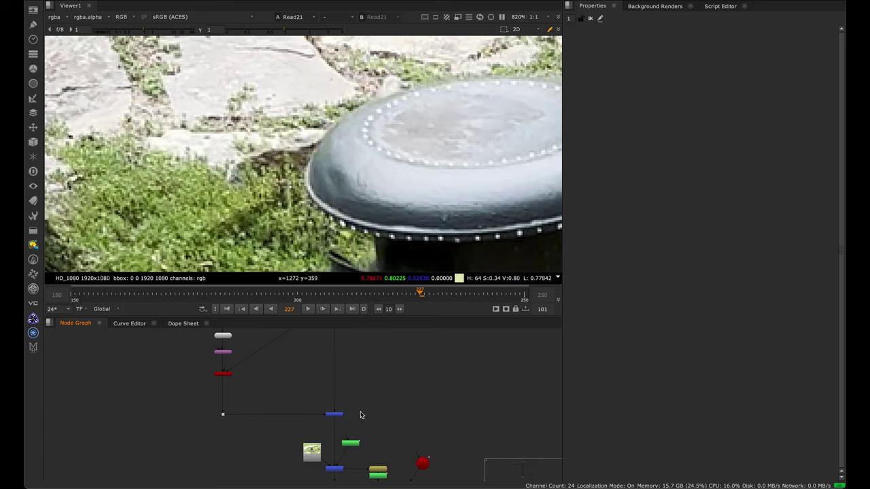
pyautogui.keyDown('alt'); pyautogui.moveTo(323, 434); pyautogui.dragTo(365, 394, button='middle'); pyautogui.keyUp('alt')
pyautogui.moveTo(396, 368); pyautogui.dragTo(316, 413)
pyautogui.moveTo(363, 359); pyautogui.dragTo(336, 425, button='middle')
pyautogui.press('1')
pyautogui.click(346, 394)
pyautogui.scroll(-2, 346, 394)
pyautogui.moveTo(367, 396); pyautogui.dragTo(284, 444)
pyautogui.press('d')
pyautogui.press('d')
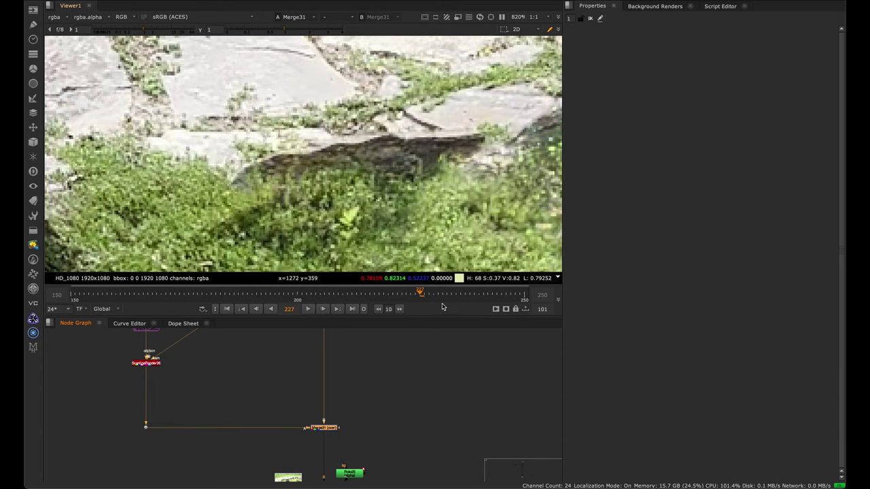
# Check the Merge31 stone patch at frames 244, 247 and 238, toggling the merge to compare it with the clean plate underneath
pyautogui.moveTo(438, 299); pyautogui.dragTo(497, 298)
pyautogui.moveTo(368, 413); pyautogui.dragTo(327, 454, button='middle')
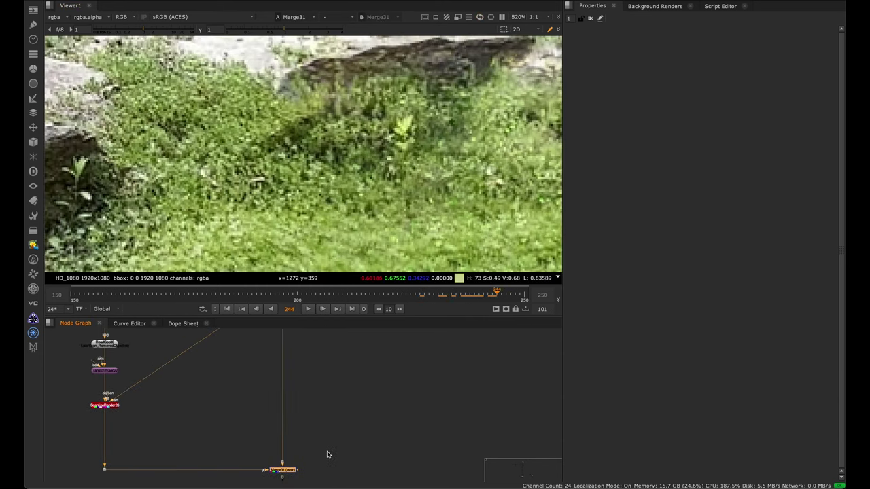
pyautogui.press('d')
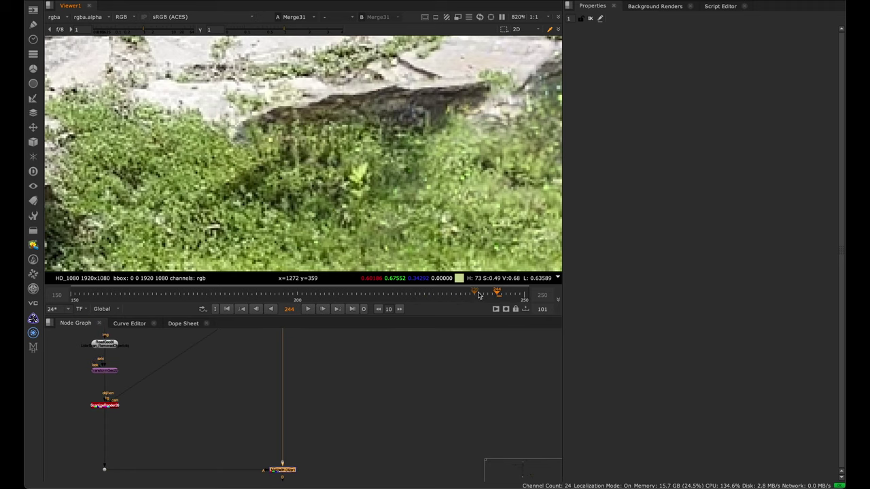
pyautogui.moveTo(498, 293); pyautogui.dragTo(510, 294)
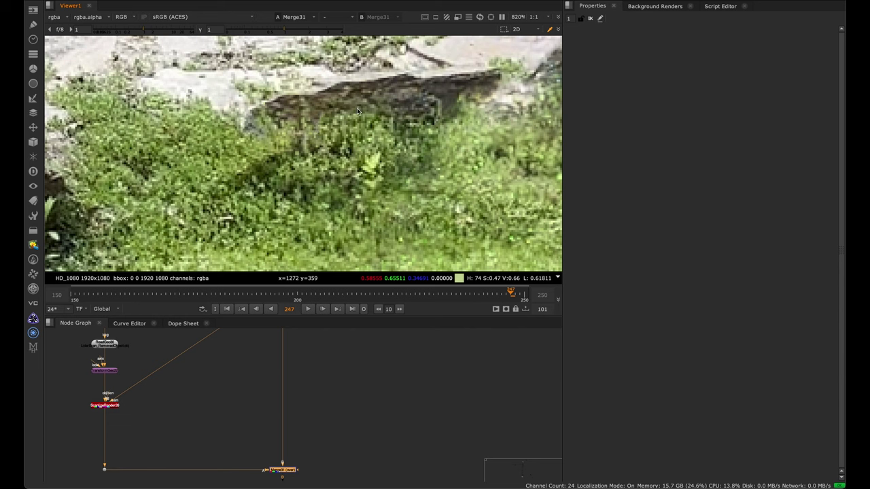
pyautogui.moveTo(311, 387); pyautogui.dragTo(271, 303, button='middle')
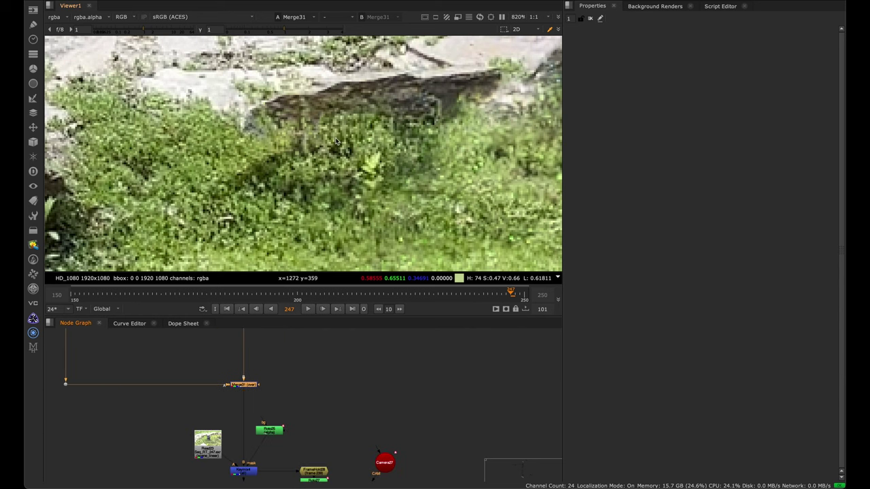
pyautogui.click(499, 296)
pyautogui.moveTo(499, 295); pyautogui.dragTo(472, 299)
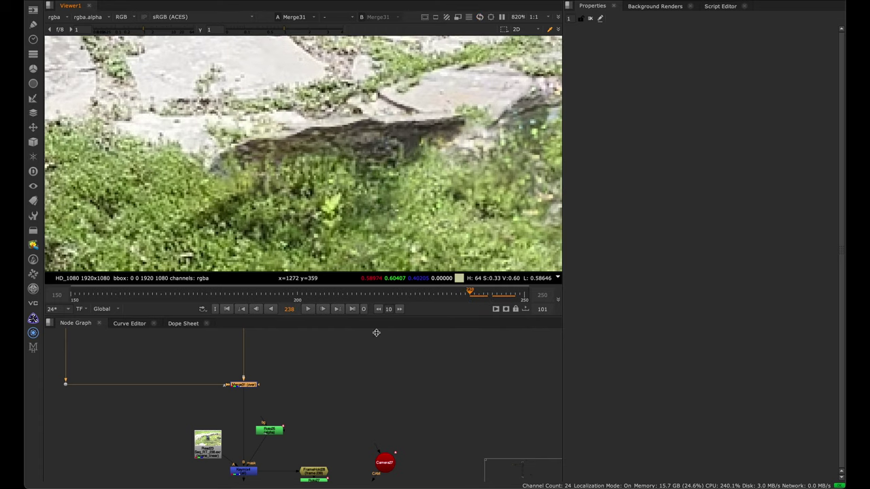
# Add an iTransform_C tool beside the ScanlineRender26 branch that feeds Merge31
pyautogui.scroll(3, 333, 357)
pyautogui.click(346, 365)
pyautogui.scroll(3, 347, 365)
pyautogui.moveTo(300, 468); pyautogui.dragTo(334, 425, button='middle')
pyautogui.scroll(-4, 333, 425)
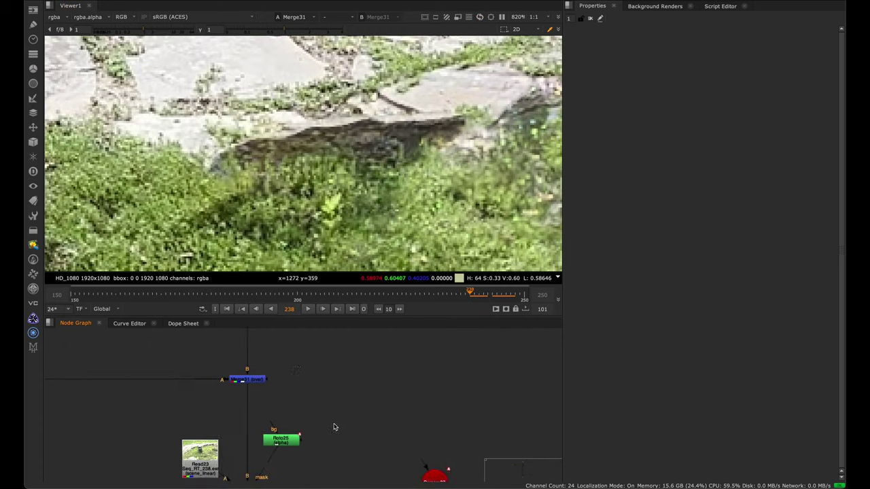
pyautogui.moveTo(245, 369); pyautogui.dragTo(307, 443, button='middle')
pyautogui.scroll(-4, 348, 381)
pyautogui.scroll(5, 275, 381)
pyautogui.press('Tab')
pyautogui.write('itrans-')
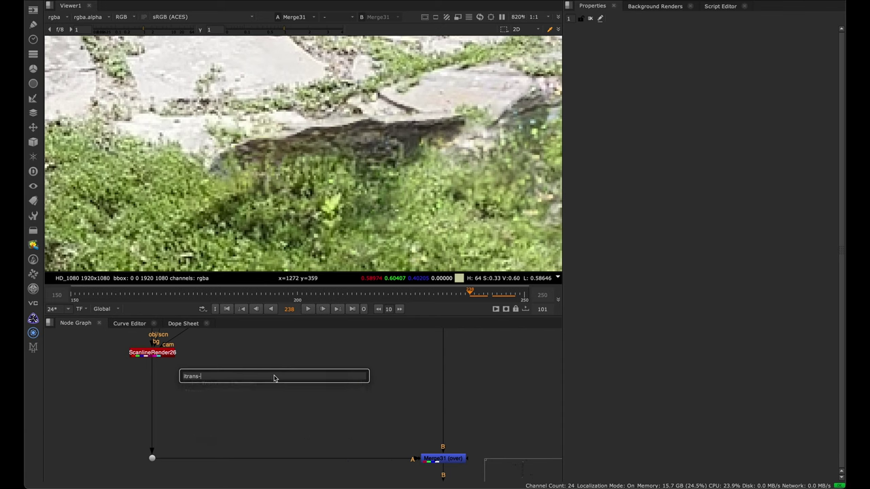
pyautogui.press('BackSpace')
pyautogui.write('form_2')
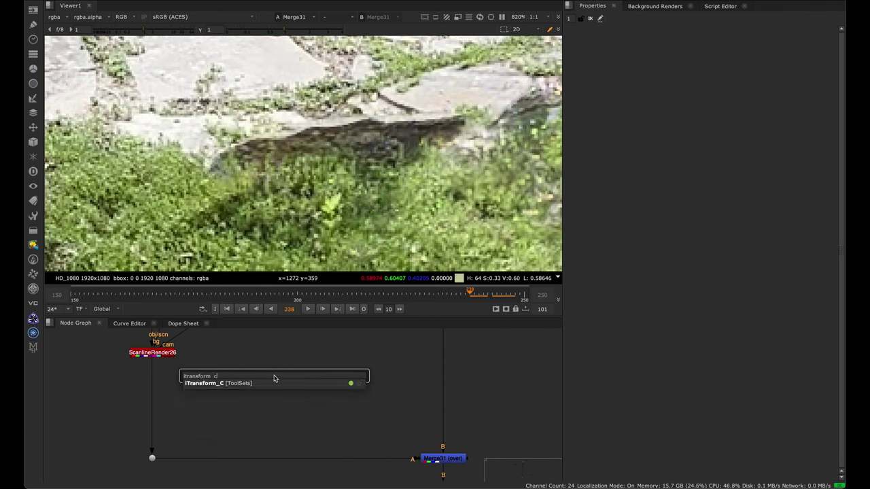
pyautogui.click(260, 385)
# Add a GridWarp node beside the iTransform node and select both nodes
pyautogui.scroll(5, 295, 366)
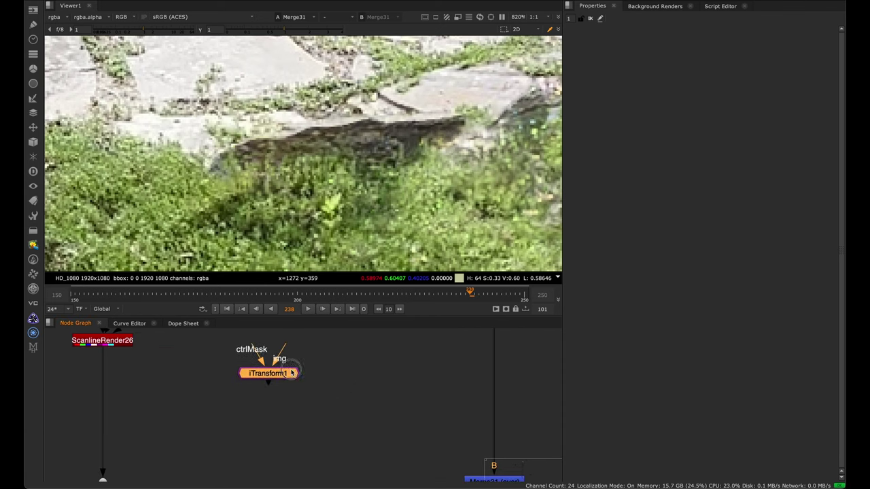
pyautogui.moveTo(304, 365); pyautogui.dragTo(297, 403, button='middle')
pyautogui.click(359, 402)
pyautogui.press('Tab')
pyautogui.write('gridw')
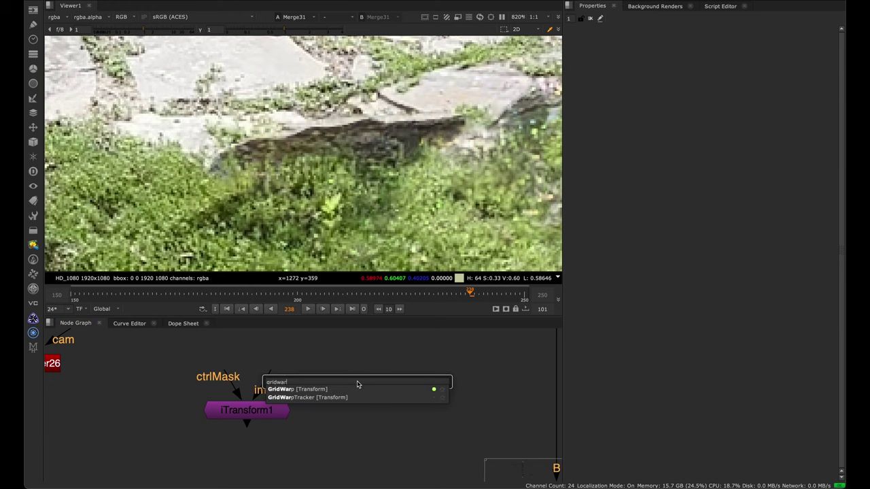
pyautogui.press('Return')
pyautogui.moveTo(445, 343); pyautogui.dragTo(196, 461)
pyautogui.scroll(-4, 348, 412)
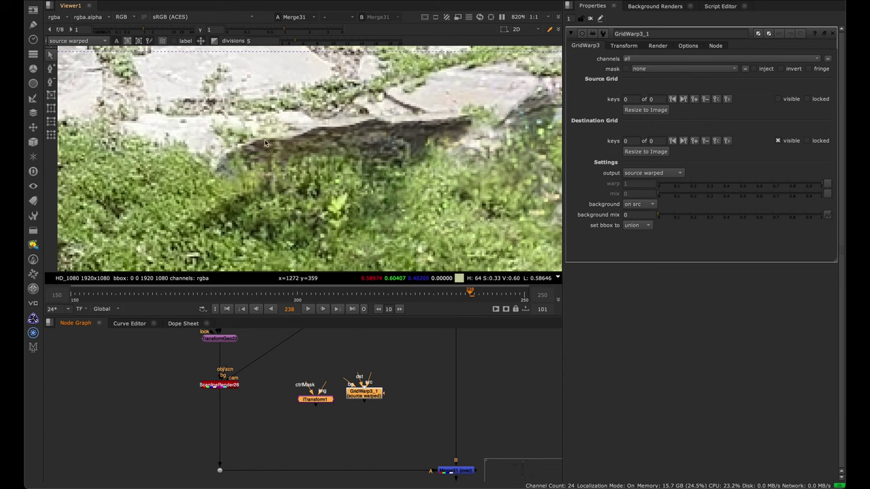
# Compare the original plate Read21 with the Merge31 result at frame 238, around the stone edge beside the can's lid
pyautogui.click(409, 382)
pyautogui.scroll(-5, 370, 387)
pyautogui.moveTo(355, 421); pyautogui.dragTo(315, 394, button='middle')
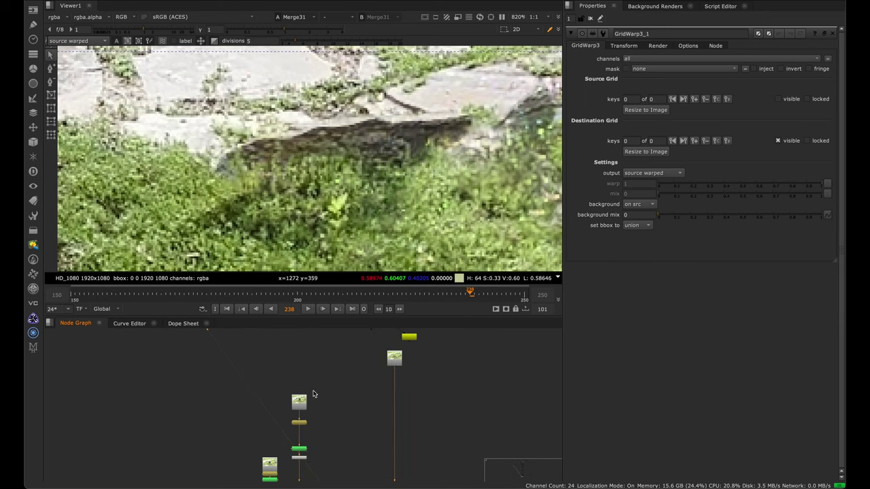
pyautogui.scroll(6, 309, 401)
pyautogui.click(306, 422)
pyautogui.press('1')
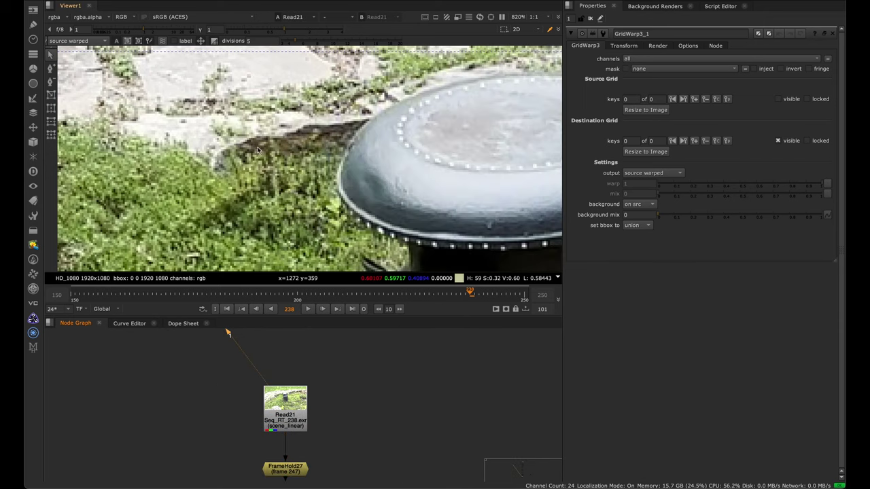
pyautogui.scroll(-5, 335, 401)
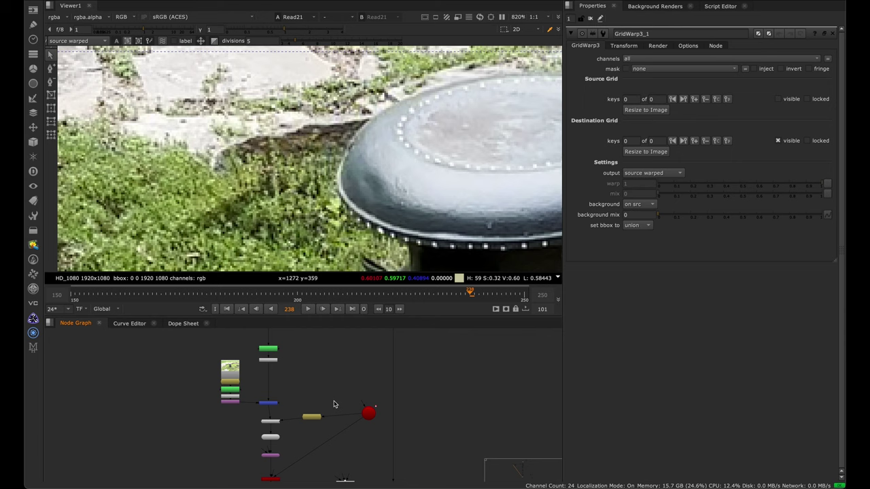
pyautogui.press('1')
pyautogui.click(323, 411)
pyautogui.press('2')
pyautogui.press('1')
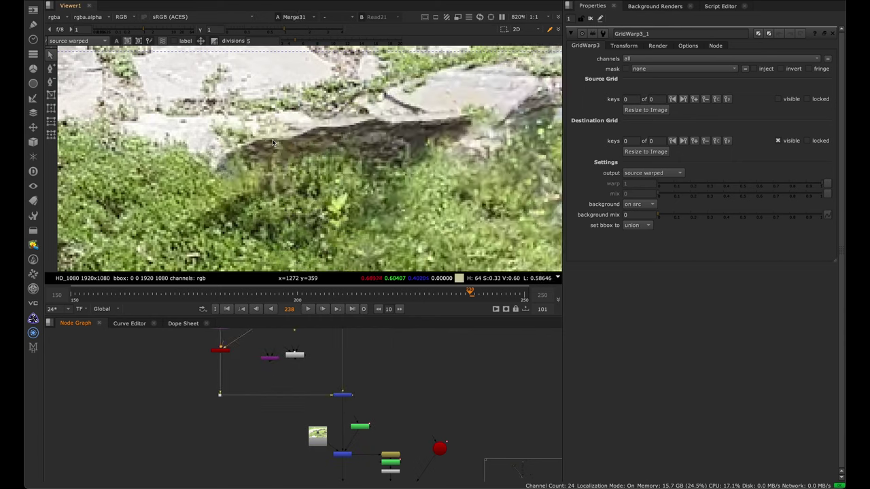
pyautogui.press('2')
pyautogui.press('1')
# Move the iTransform and GridWarp nodes up the branch, beside Project3D15 and below Merge30
pyautogui.moveTo(279, 350); pyautogui.dragTo(310, 411, button='middle')
pyautogui.moveTo(344, 398); pyautogui.dragTo(303, 426)
pyautogui.scroll(4, 305, 422)
pyautogui.moveTo(355, 418); pyautogui.dragTo(138, 354)
pyautogui.scroll(-2, 331, 409)
pyautogui.moveTo(209, 331); pyautogui.dragTo(218, 415, button='middle')
pyautogui.moveTo(201, 436); pyautogui.dragTo(208, 386)
pyautogui.scroll(3, 214, 377)
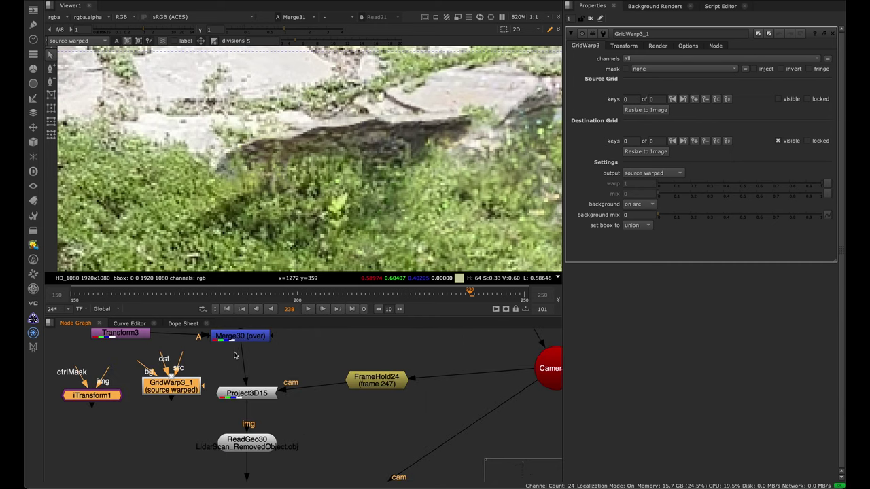
pyautogui.moveTo(336, 369); pyautogui.dragTo(331, 351, button='middle')
# Close the open node properties and check the Merge31 stone patch at frames 239 and 238
pyautogui.scroll(-4, 303, 391)
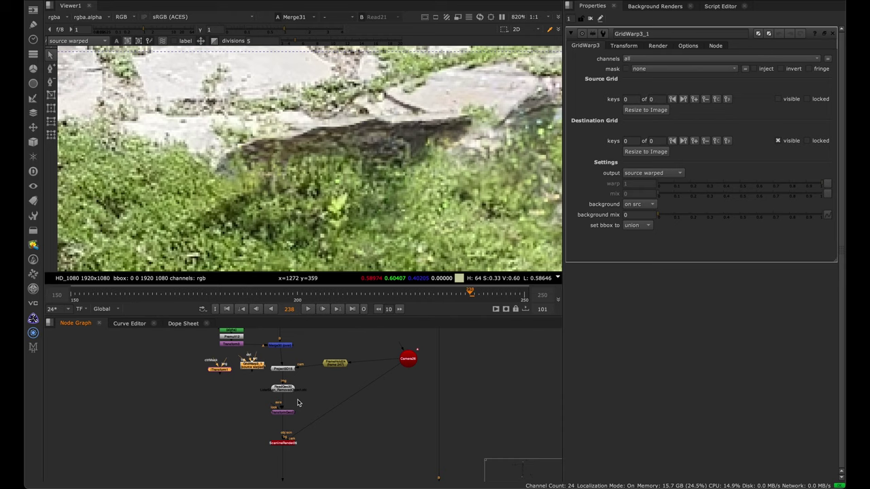
pyautogui.moveTo(370, 463); pyautogui.dragTo(319, 423, button='middle')
pyautogui.hotkey('ctrl', 'shift', 'a')
pyautogui.scroll(1, 347, 407)
pyautogui.press('f')
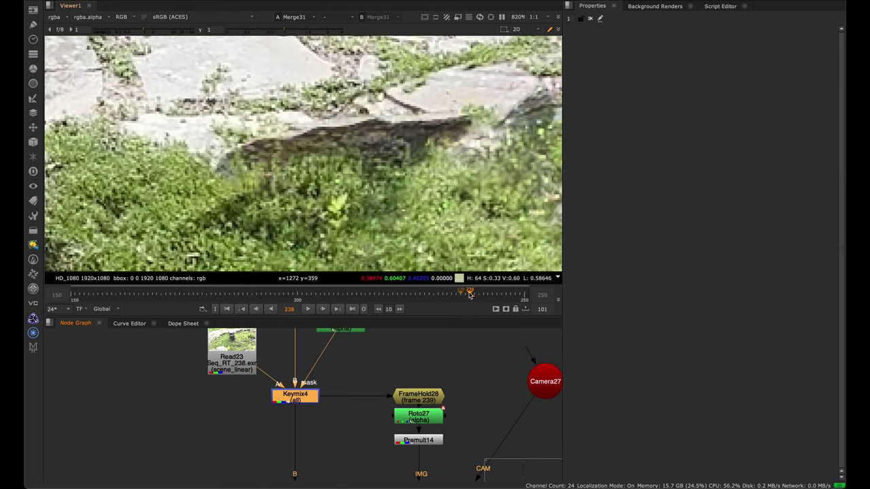
pyautogui.moveTo(468, 293)
pyautogui.mouseDown()
pyautogui.moveTo(506, 296)
pyautogui.moveTo(460, 301)
pyautogui.moveTo(510, 301)
pyautogui.moveTo(499, 294)
pyautogui.moveTo(520, 301)
pyautogui.moveTo(474, 294)
pyautogui.mouseUp()
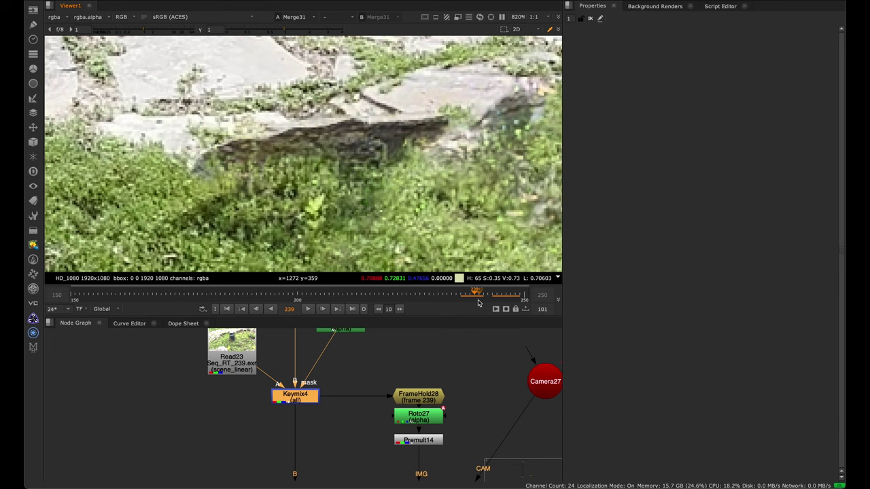
pyautogui.moveTo(475, 296)
pyautogui.mouseDown()
pyautogui.moveTo(505, 298)
pyautogui.moveTo(471, 301)
pyautogui.mouseUp()
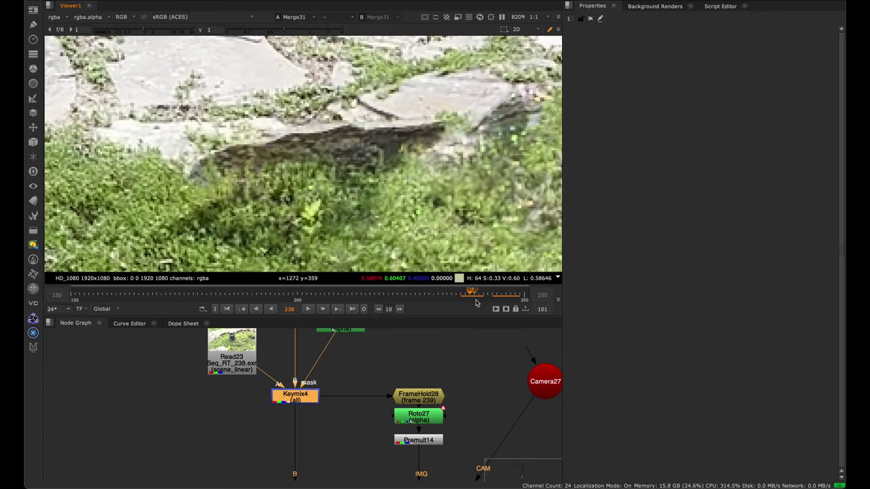
pyautogui.moveTo(344, 403); pyautogui.dragTo(332, 432, button='middle')
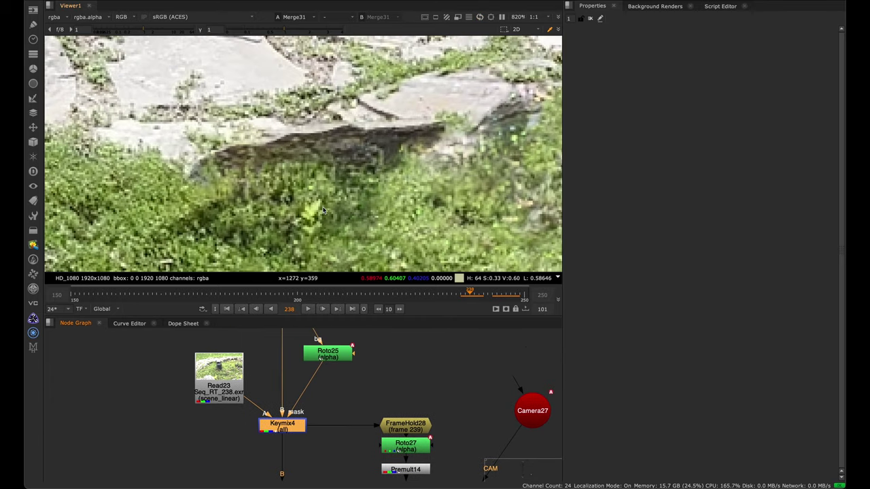
pyautogui.moveTo(351, 391); pyautogui.dragTo(255, 458)
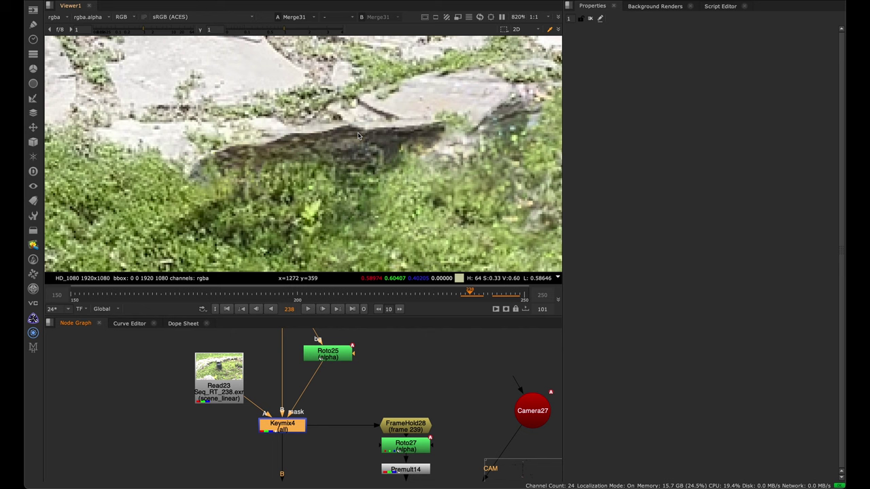
pyautogui.moveTo(321, 424); pyautogui.dragTo(297, 439, button='middle')
# View Keymix4 at frame 241, toggling it off and on, and compare its stone edge with the original plate Read23
pyautogui.press('1')
pyautogui.click(283, 401)
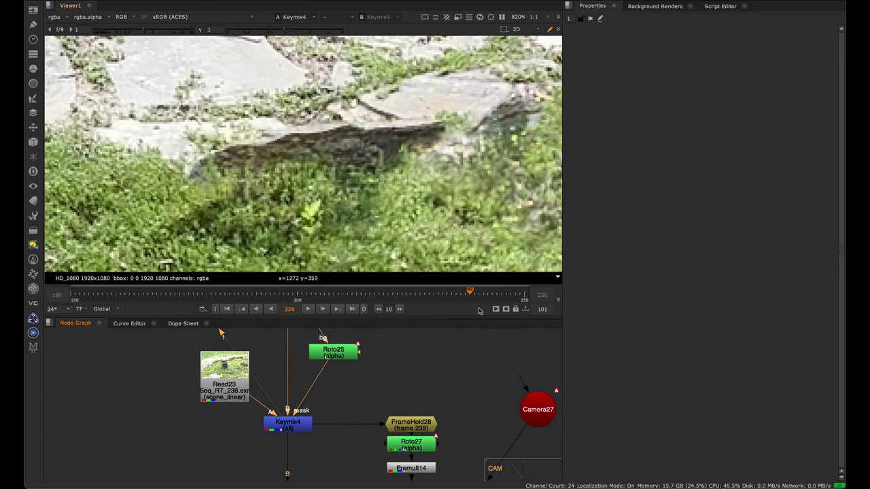
pyautogui.moveTo(471, 299)
pyautogui.mouseDown()
pyautogui.moveTo(495, 300)
pyautogui.moveTo(483, 300)
pyautogui.mouseUp()
pyautogui.click(297, 422)
pyautogui.press('d')
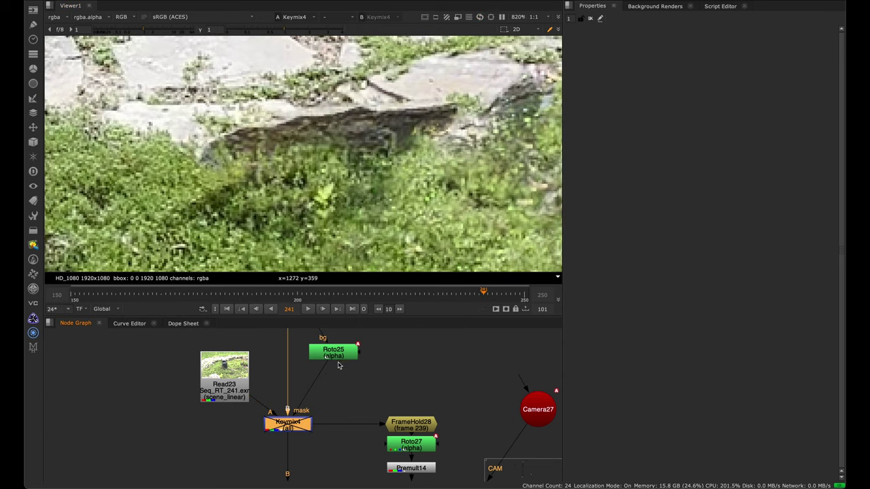
pyautogui.press('d')
pyautogui.press('d')
pyautogui.press('d')
pyautogui.click(230, 368)
pyautogui.press('1')
pyautogui.click(259, 352)
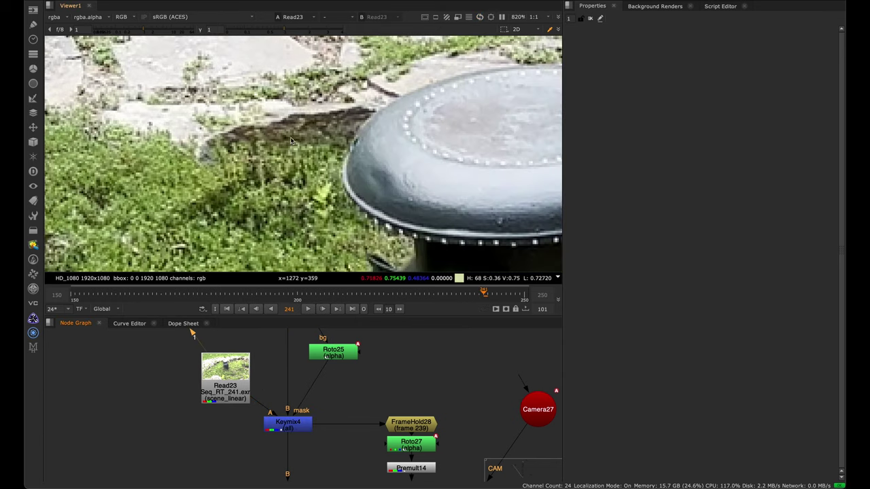
pyautogui.click(299, 422)
pyautogui.press('1')
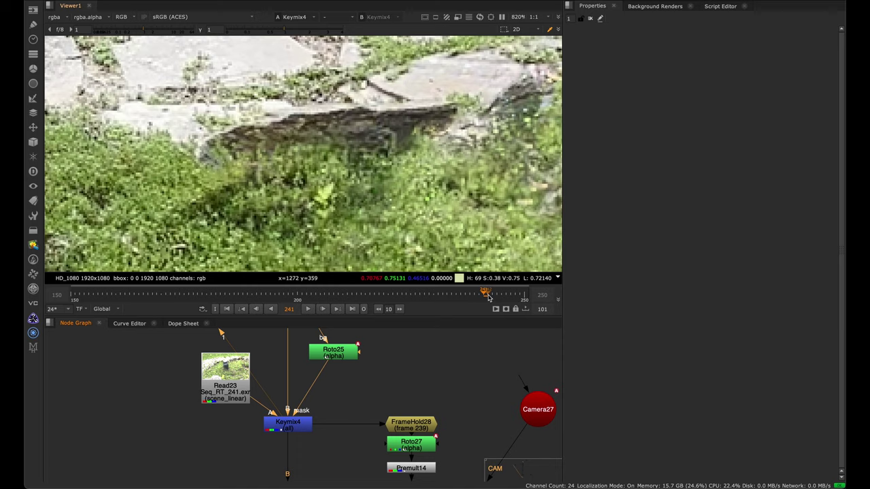
pyautogui.moveTo(488, 298)
pyautogui.mouseDown()
pyautogui.moveTo(497, 295)
pyautogui.moveTo(484, 296)
pyautogui.mouseUp()
# View the premultiplied stone patch Premult14, held at frame 239, and scrub it to frame 237
pyautogui.moveTo(374, 382); pyautogui.dragTo(333, 327, button='middle')
pyautogui.click(384, 377)
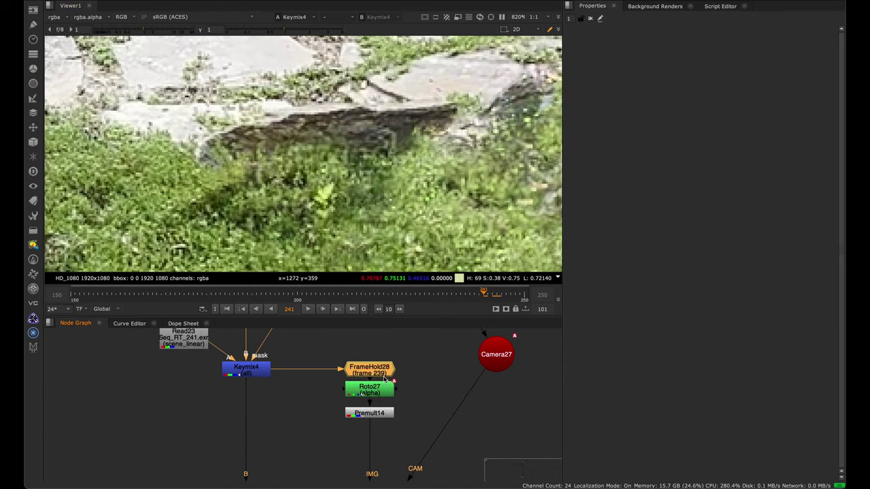
pyautogui.click(369, 413)
pyautogui.press('1')
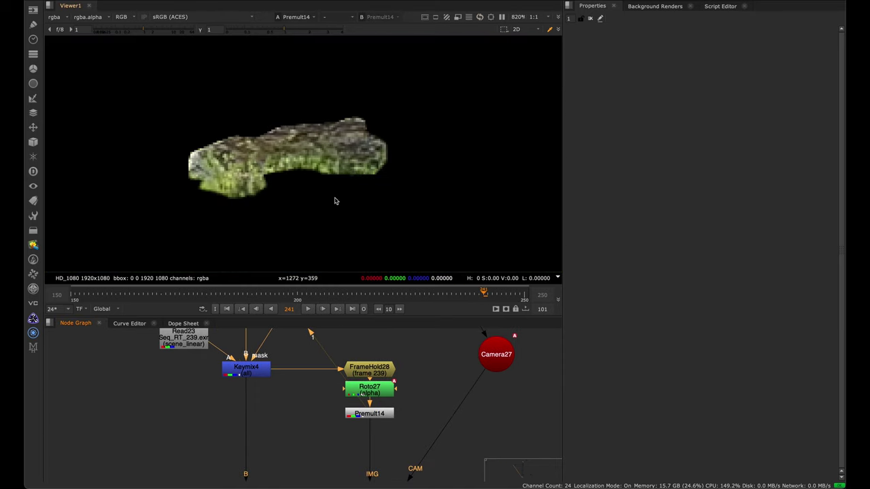
pyautogui.moveTo(382, 444); pyautogui.dragTo(392, 384, button='middle')
pyautogui.scroll(-2, 360, 353)
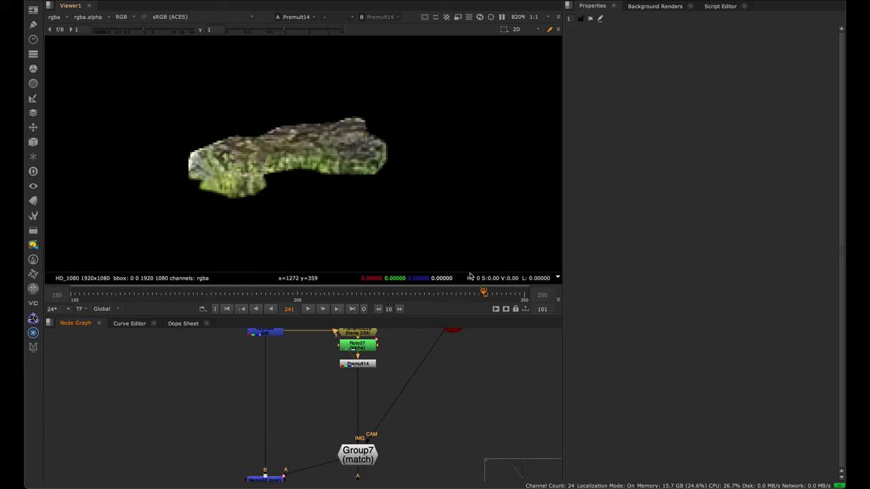
pyautogui.moveTo(468, 295)
pyautogui.mouseDown()
pyautogui.moveTo(485, 294)
pyautogui.moveTo(470, 303)
pyautogui.mouseUp()
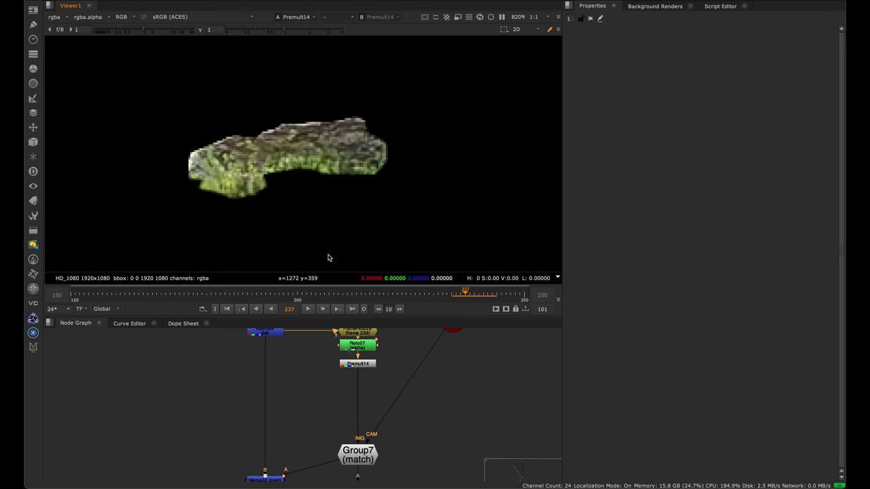
pyautogui.moveTo(316, 449); pyautogui.dragTo(326, 390, button='middle')
# View Merge32 at frame 236, toggle the merge to compare the stone edge with and without the patch, and scrub back
pyautogui.click(279, 421)
pyautogui.press('1')
pyautogui.scroll(2, 282, 428)
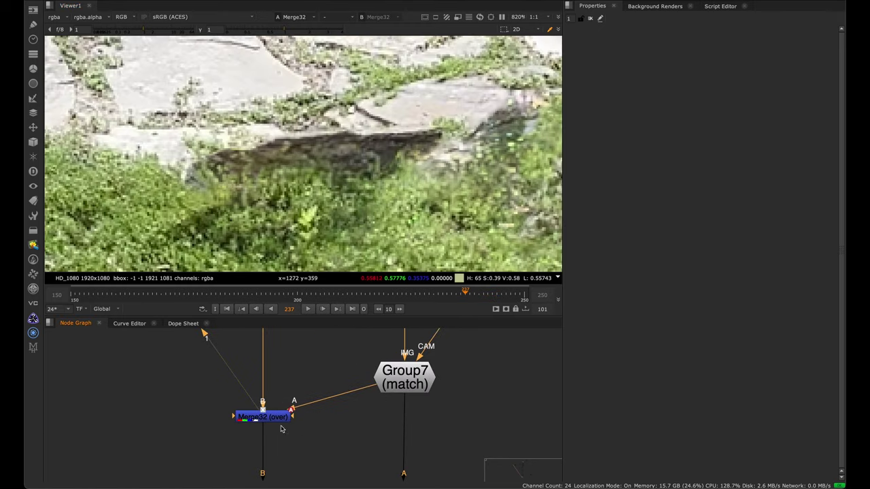
pyautogui.moveTo(463, 295)
pyautogui.mouseDown()
pyautogui.moveTo(492, 294)
pyautogui.moveTo(461, 301)
pyautogui.mouseUp()
pyautogui.moveTo(326, 369); pyautogui.dragTo(216, 479)
pyautogui.press('d')
pyautogui.press('d')
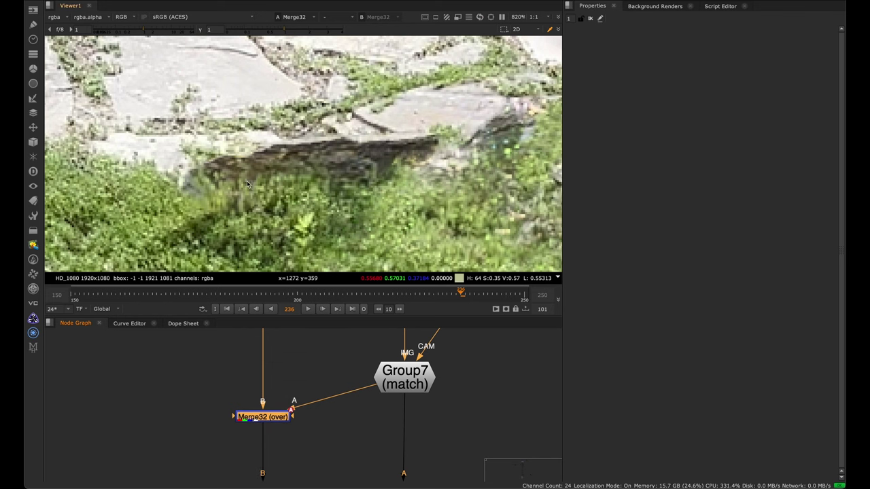
pyautogui.press('d')
pyautogui.press('d')
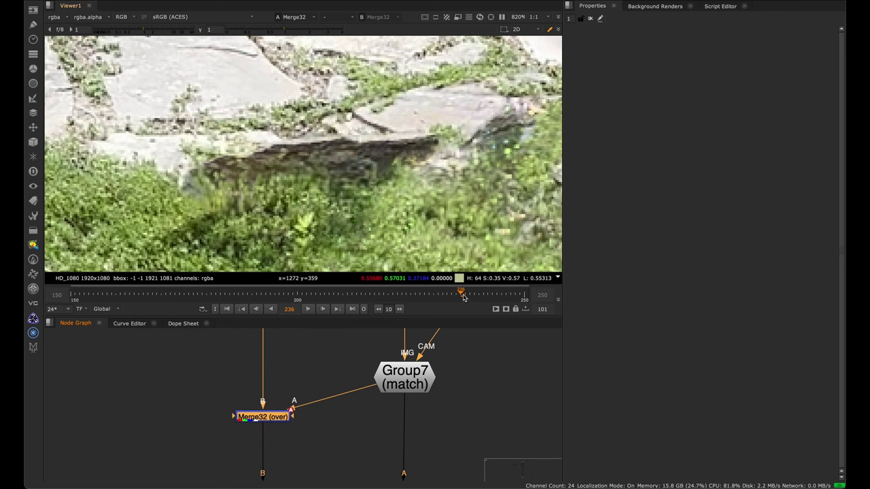
pyautogui.moveTo(463, 298)
pyautogui.mouseDown()
pyautogui.moveTo(439, 295)
pyautogui.moveTo(497, 295)
pyautogui.moveTo(451, 294)
pyautogui.mouseUp()
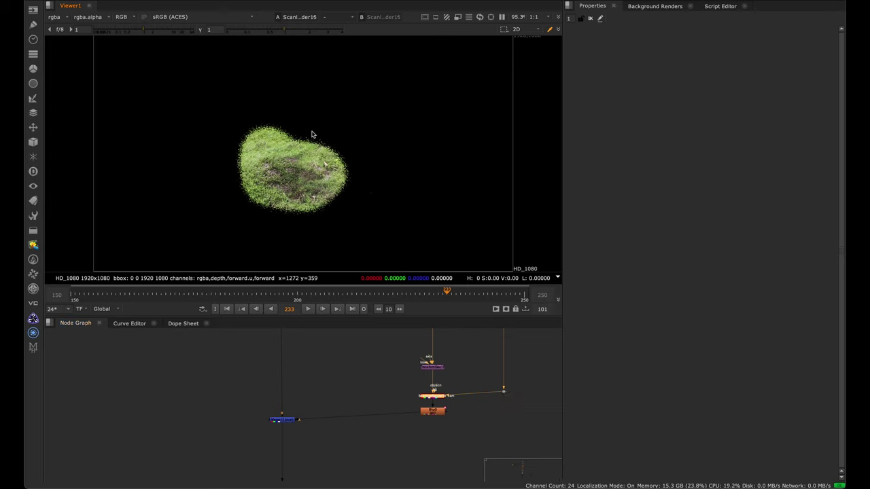
pyautogui.moveTo(316, 357); pyautogui.dragTo(328, 417, button='middle')
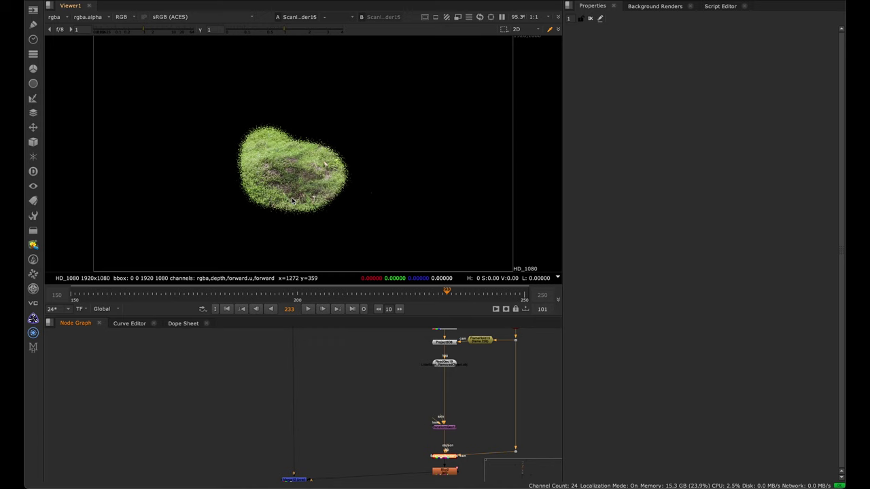
pyautogui.click(305, 214)
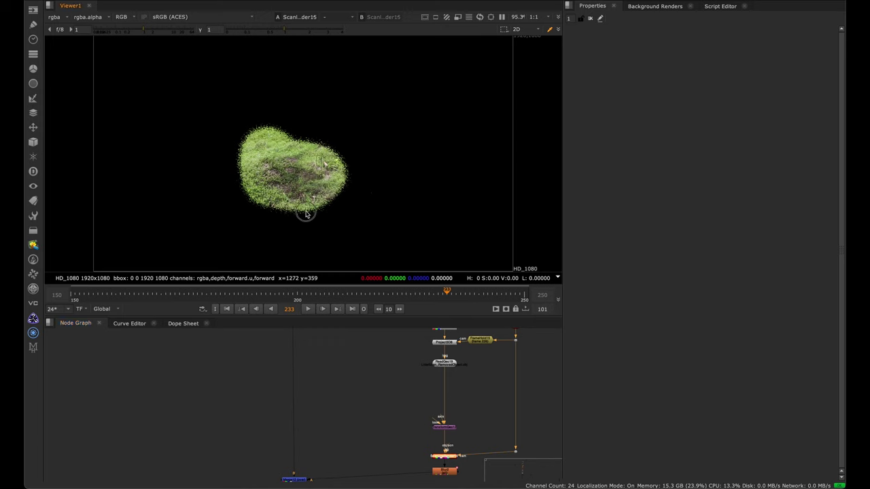
pyautogui.moveTo(308, 178); pyautogui.dragTo(359, 221)
pyautogui.moveTo(363, 96)
pyautogui.mouseDown()
pyautogui.moveTo(201, 249)
pyautogui.moveTo(182, 233)
pyautogui.mouseUp()
pyautogui.moveTo(221, 113)
pyautogui.mouseDown()
pyautogui.moveTo(351, 202)
pyautogui.moveTo(387, 243)
pyautogui.mouseUp()
# Add a Card node beside ReadGeo19 in the grass patch's projection branch
pyautogui.moveTo(462, 355); pyautogui.dragTo(399, 346, button='middle')
pyautogui.scroll(5, 399, 346)
pyautogui.click(383, 370)
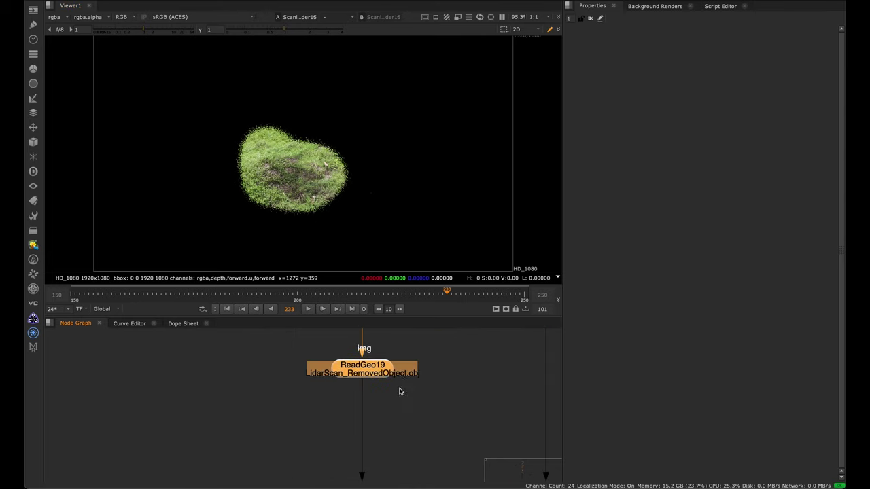
pyautogui.moveTo(242, 368); pyautogui.dragTo(222, 410)
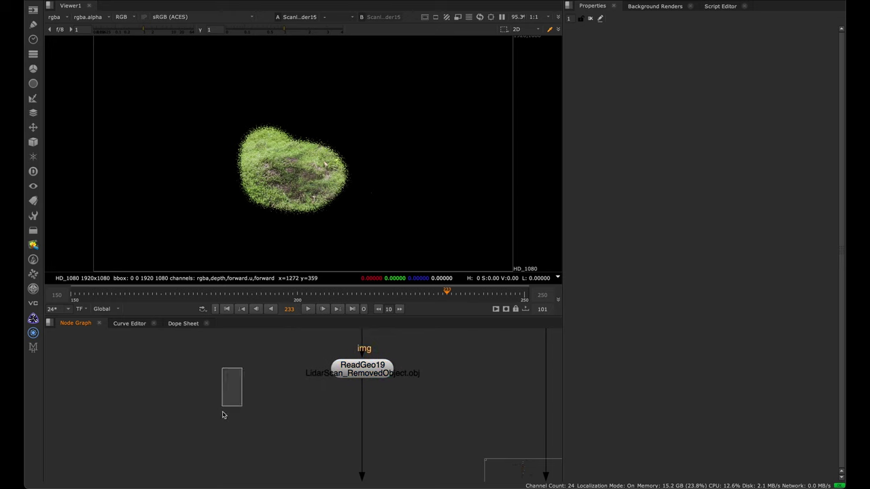
pyautogui.moveTo(226, 386); pyautogui.dragTo(301, 394, button='middle')
pyautogui.press('Tab')
pyautogui.write('card')
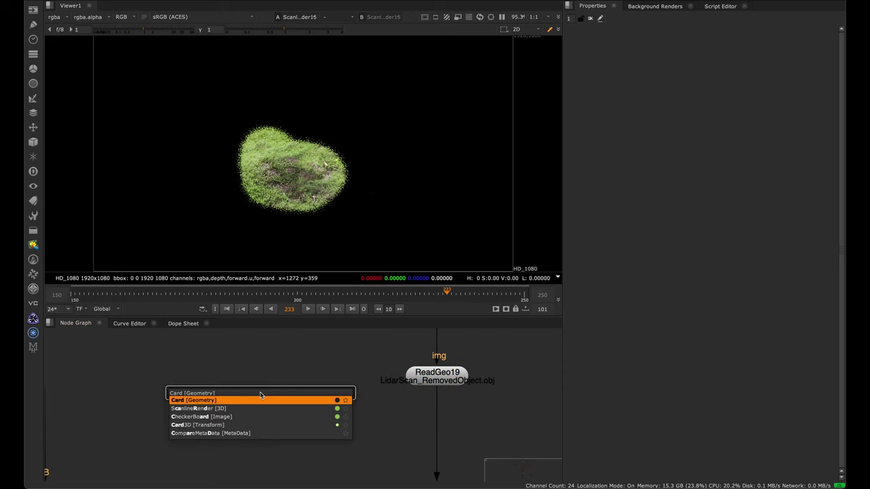
pyautogui.press('Return')
pyautogui.moveTo(626, 102); pyautogui.dragTo(616, 105)
pyautogui.moveTo(673, 105); pyautogui.dragTo(651, 106)
pyautogui.click(313, 419)
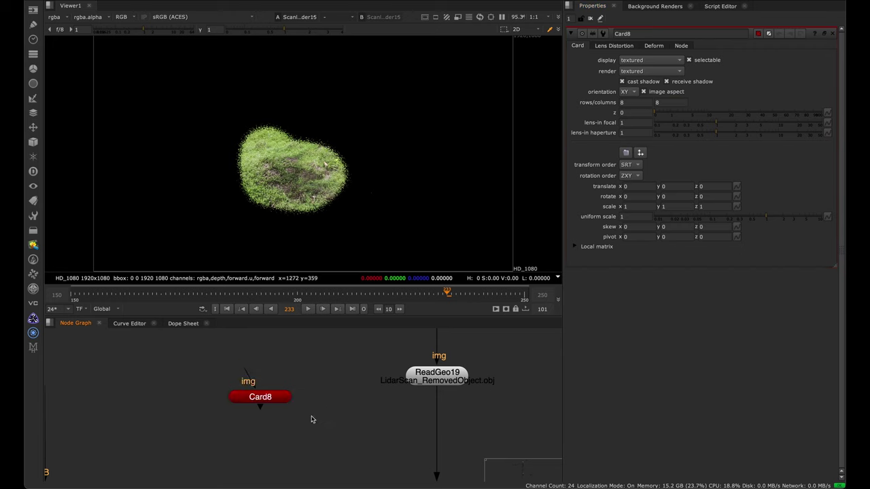
# Add a DisplaceGeo node below Card8 and a Noise node beside its displace input
pyautogui.press('Tab')
pyautogui.write('displace')
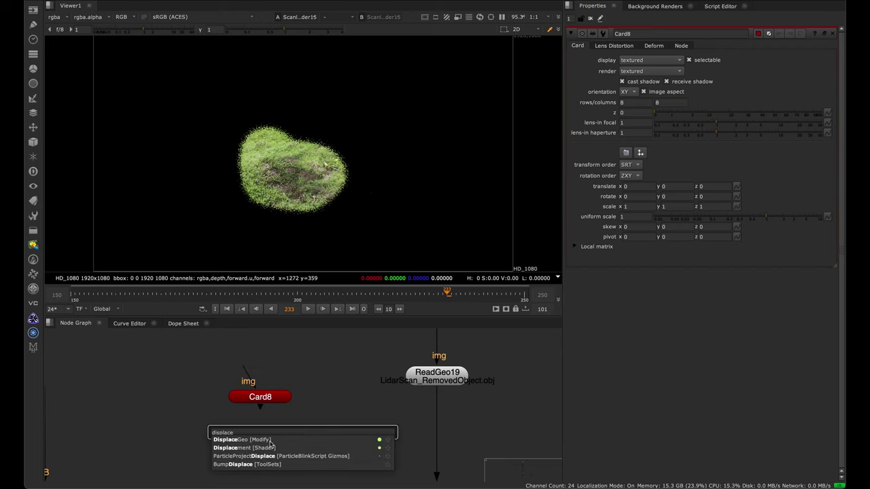
pyautogui.moveTo(319, 400); pyautogui.dragTo(265, 398)
pyautogui.moveTo(299, 428); pyautogui.dragTo(243, 449)
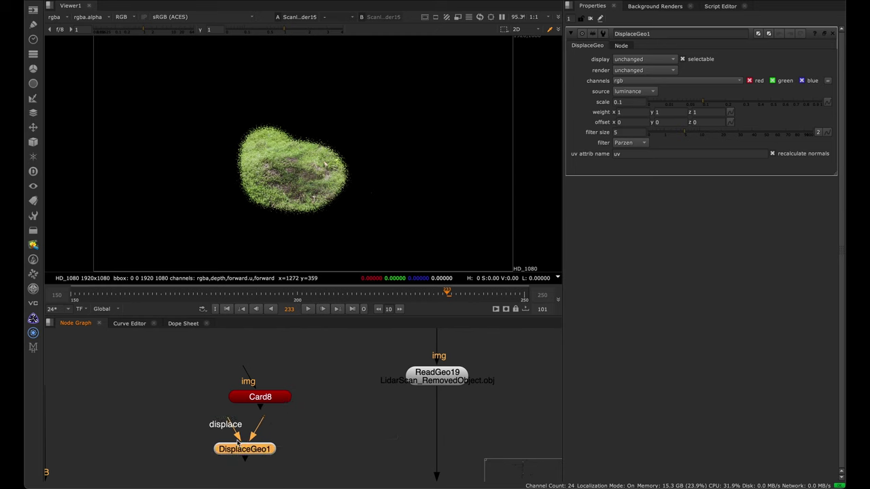
pyautogui.click(188, 417)
pyautogui.press('Tab')
pyautogui.write('no')
pyautogui.press('Return')
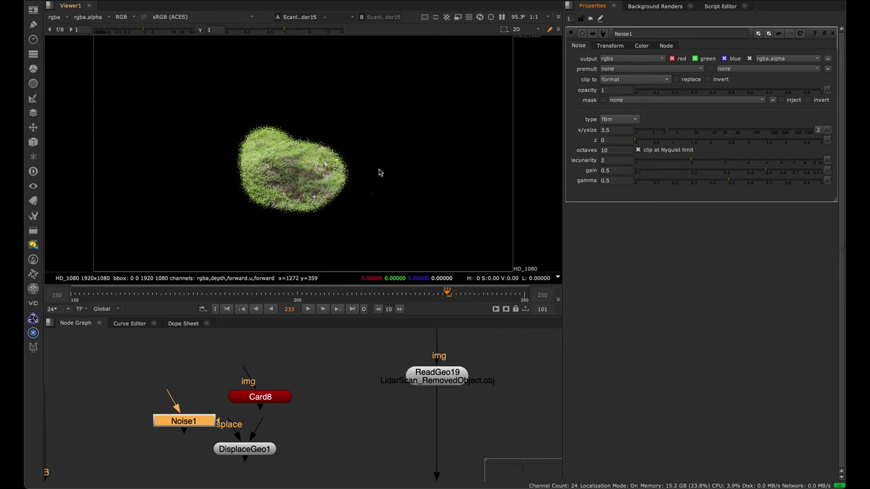
# Delete the Card8, DisplaceGeo1 and Noise1 nodes
pyautogui.moveTo(339, 360); pyautogui.dragTo(136, 488)
pyautogui.press('Delete')
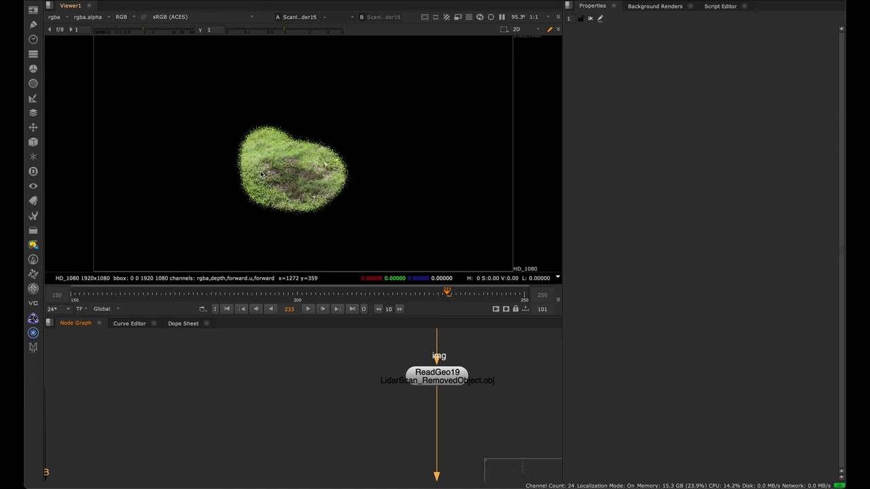
# View the grass patch's Copy1 output at frame 233, followed by its premultiplied result Premult5
pyautogui.scroll(-5, 369, 407)
pyautogui.scroll(3, 400, 365)
pyautogui.moveTo(400, 366); pyautogui.dragTo(388, 409, button='middle')
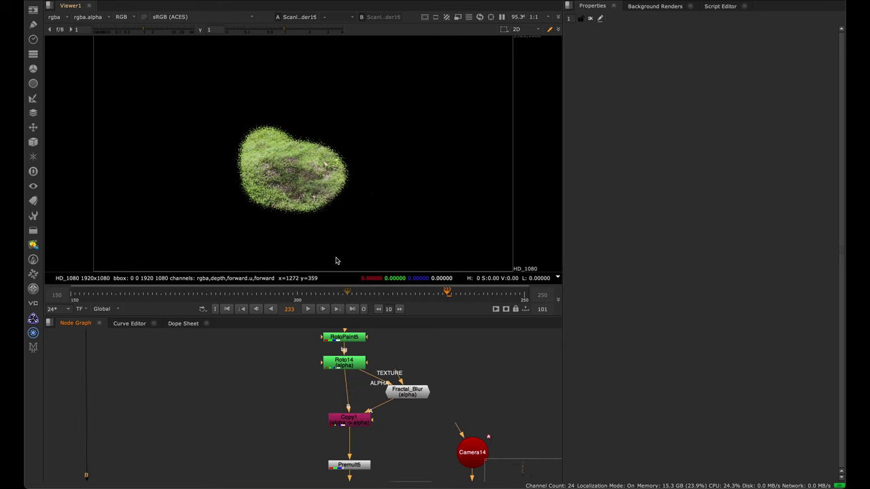
pyautogui.click(369, 424)
pyautogui.press('1')
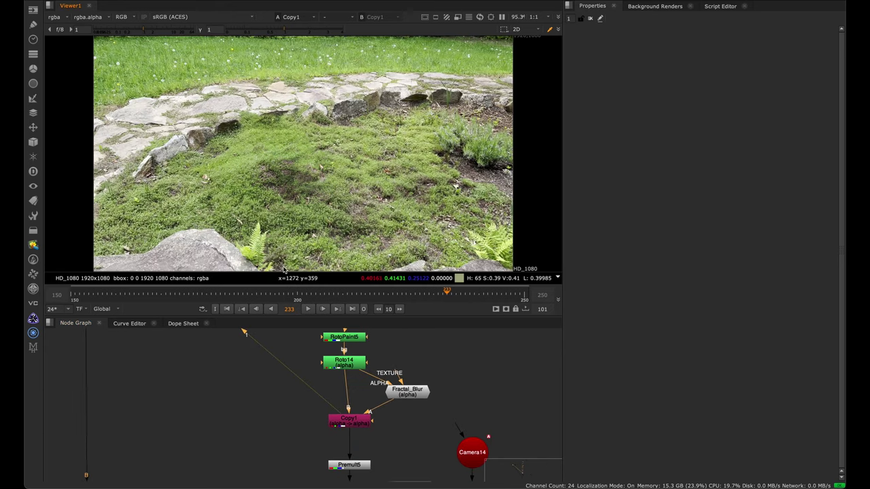
pyautogui.moveTo(388, 451); pyautogui.dragTo(347, 459, button='middle')
pyautogui.press('1')
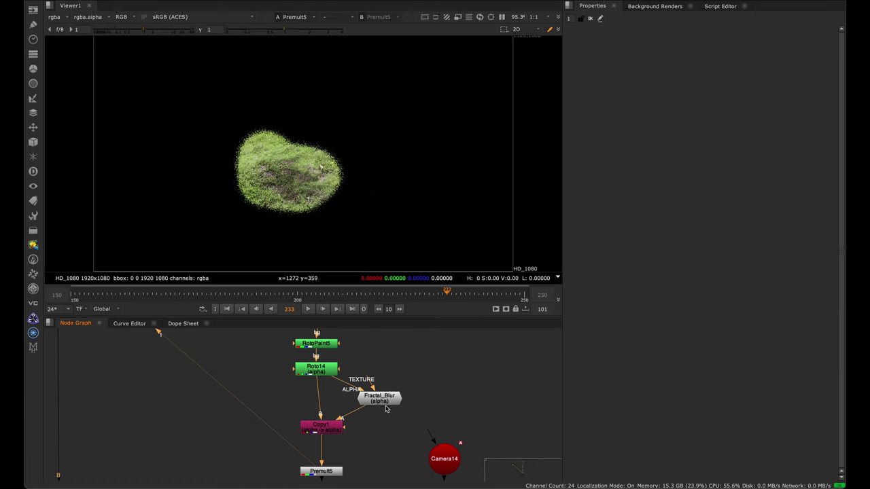
# Open the Fractal_Blur node's properties and view its output
pyautogui.click(387, 406)
pyautogui.scroll(4, 387, 408)
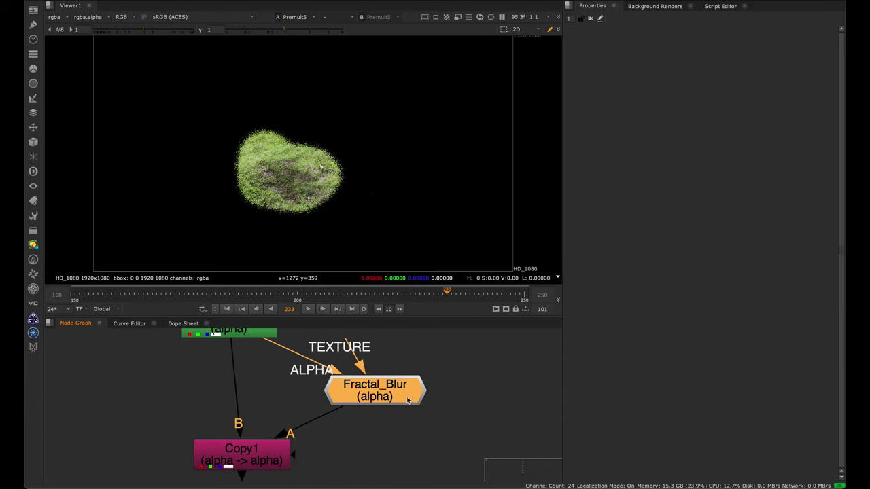
pyautogui.moveTo(364, 406); pyautogui.dragTo(401, 394, button='middle')
pyautogui.doubleClick(424, 389)
pyautogui.press('1')
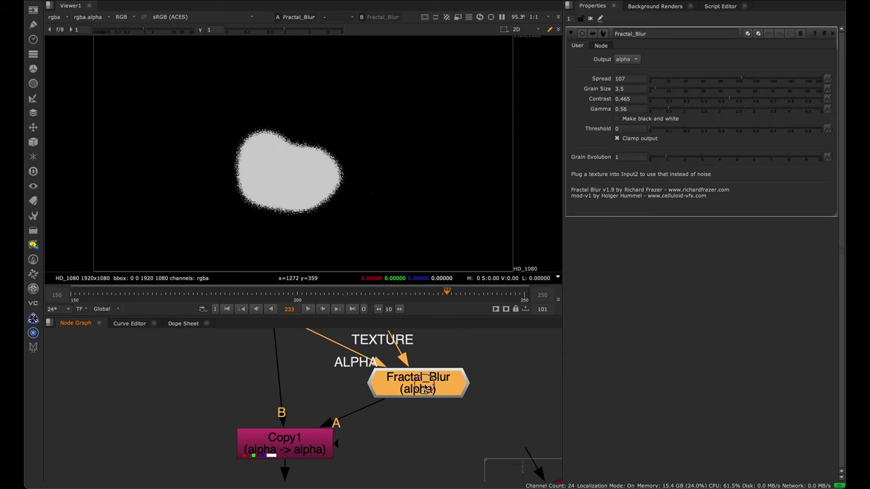
# View the alpha channel of Roto14 and examine the roto shape's edge up close
pyautogui.moveTo(344, 333); pyautogui.dragTo(352, 391, button='middle')
pyautogui.click(303, 371)
pyautogui.press('1')
pyautogui.press('a')
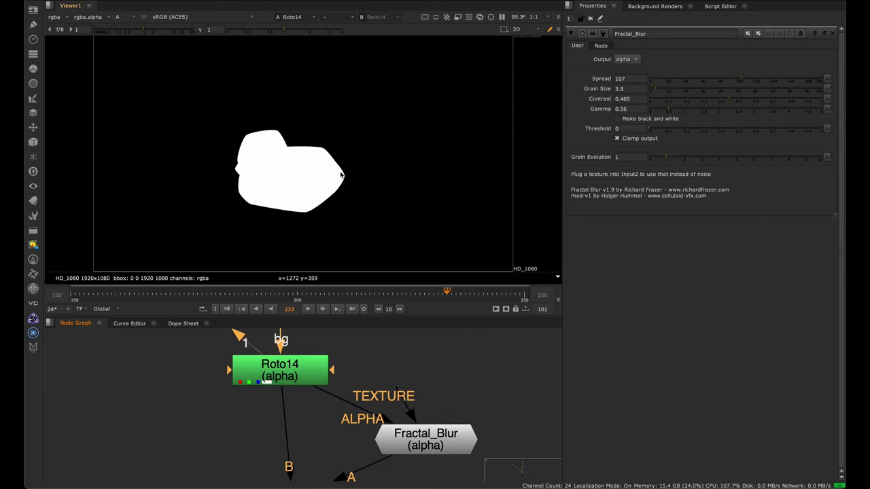
pyautogui.scroll(5, 342, 195)
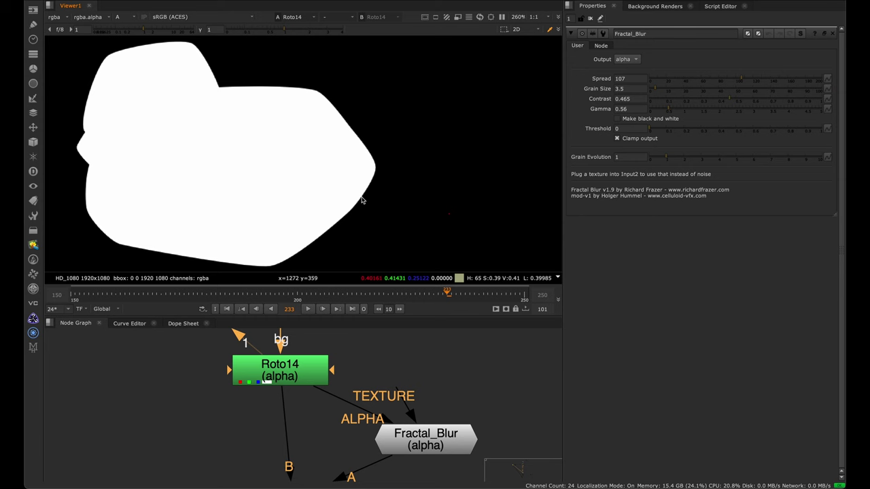
# Compare the Fractal_Blur alpha edge with the Roto14 matte, inspecting the broken-up edge closely
pyautogui.click(426, 438)
pyautogui.press('1')
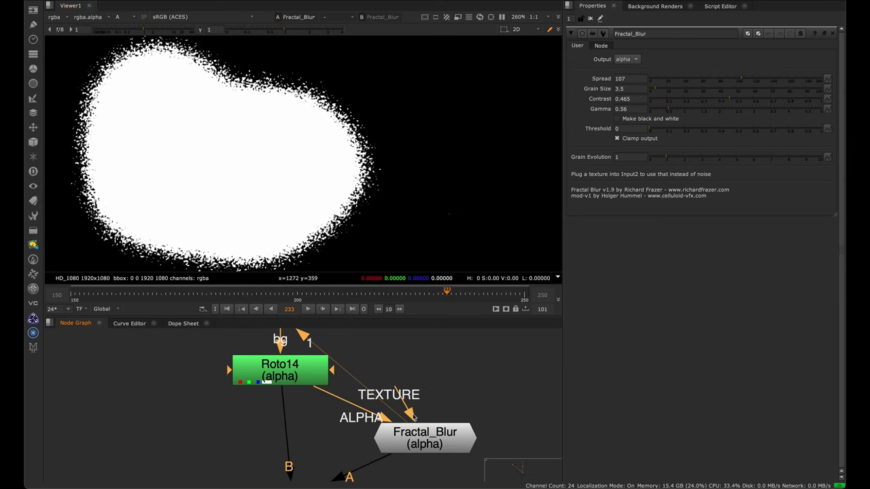
pyautogui.scroll(4, 378, 156)
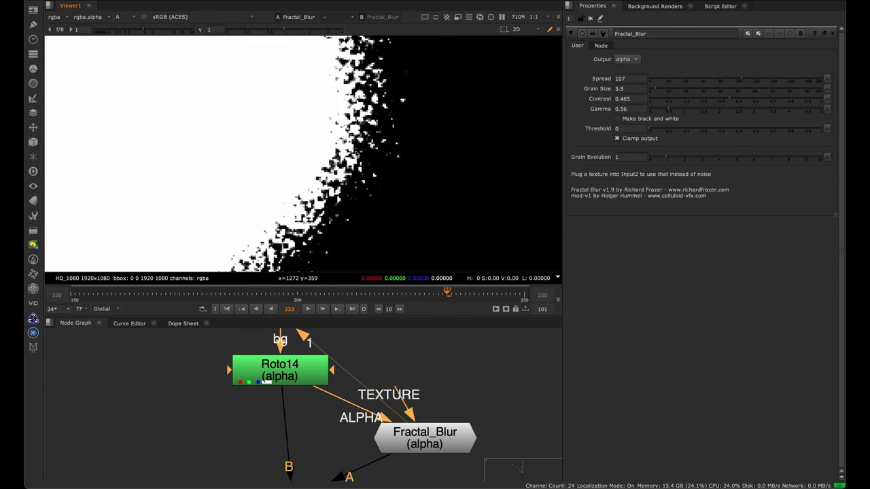
pyautogui.scroll(-5, 379, 155)
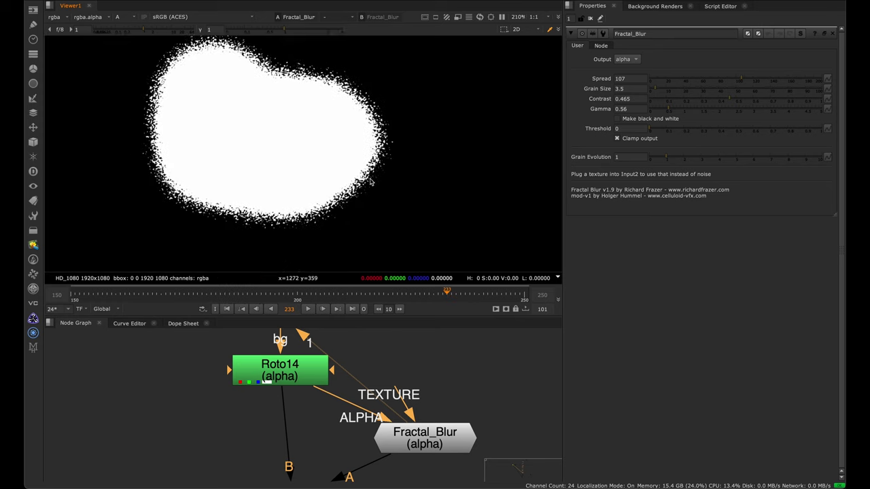
pyautogui.press('1')
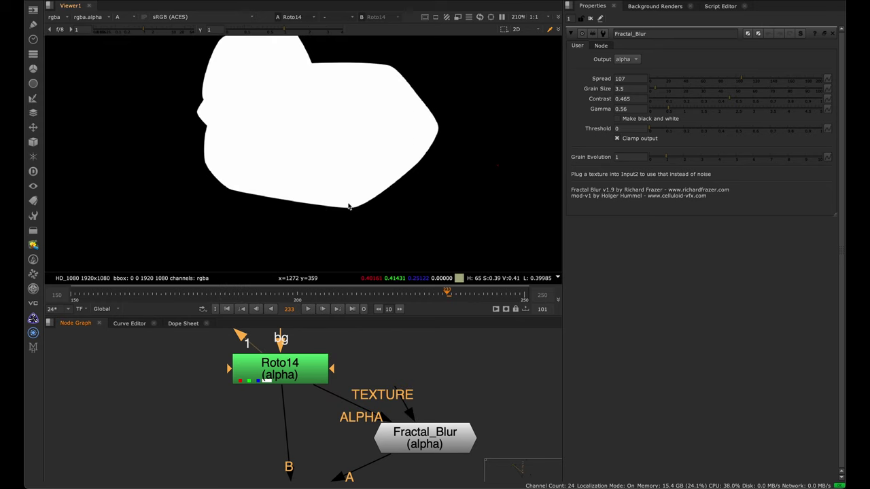
pyautogui.click(452, 424)
pyautogui.press('1')
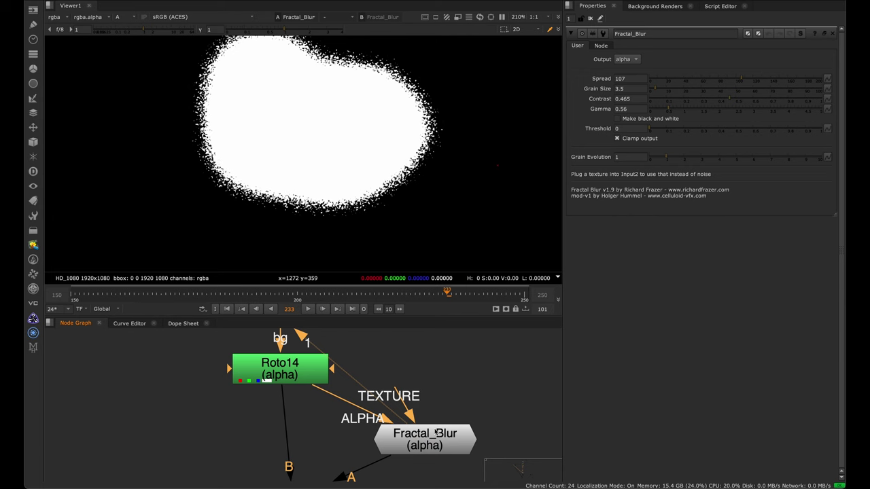
# Return the viewer to full colour and display the projected grass patch from ScanlineRender15
pyautogui.press('a')
pyautogui.keyDown('alt'); pyautogui.moveTo(366, 415); pyautogui.dragTo(343, 379, button='middle'); pyautogui.keyUp('alt')
pyautogui.click(334, 421)
pyautogui.press('1')
pyautogui.scroll(-5, 363, 389)
pyautogui.moveTo(351, 475); pyautogui.dragTo(375, 386, button='middle')
pyautogui.scroll(4, 367, 388)
pyautogui.click(386, 382)
pyautogui.press('1')
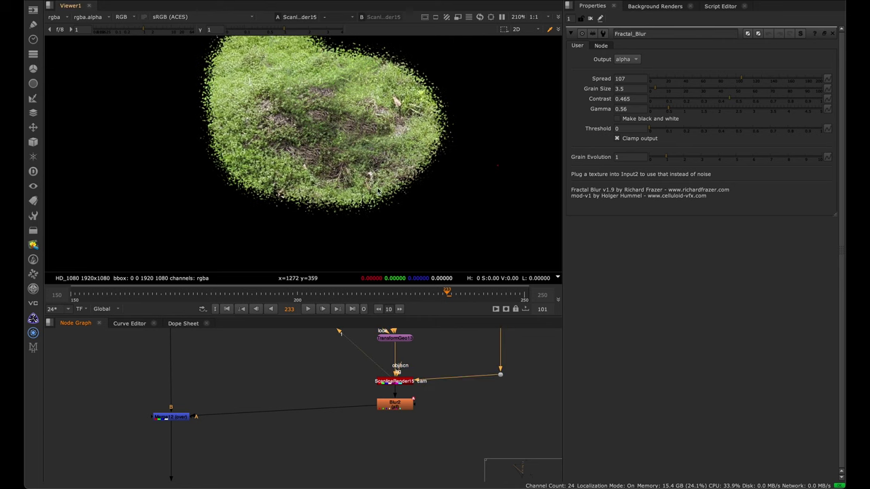
# View Merge12 at frame 233 and toggle it off and on to compare the grass with and without the patch
pyautogui.scroll(1, 282, 400)
pyautogui.moveTo(282, 400); pyautogui.dragTo(354, 374, button='middle')
pyautogui.moveTo(324, 358); pyautogui.dragTo(218, 428)
pyautogui.moveTo(312, 343); pyautogui.dragTo(188, 445)
pyautogui.press('1')
pyautogui.moveTo(283, 365); pyautogui.dragTo(202, 444)
pyautogui.press('d')
pyautogui.press('d')
pyautogui.scroll(3, 409, 176)
pyautogui.press('d')
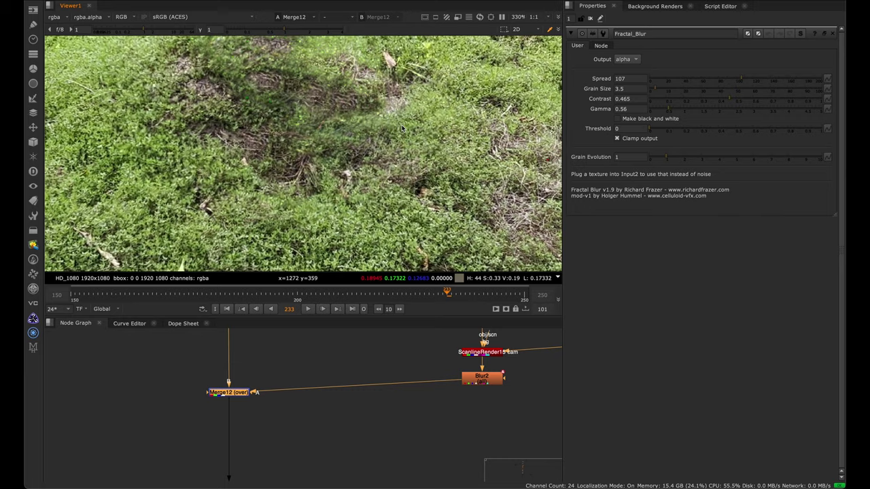
pyautogui.scroll(-3, 293, 184)
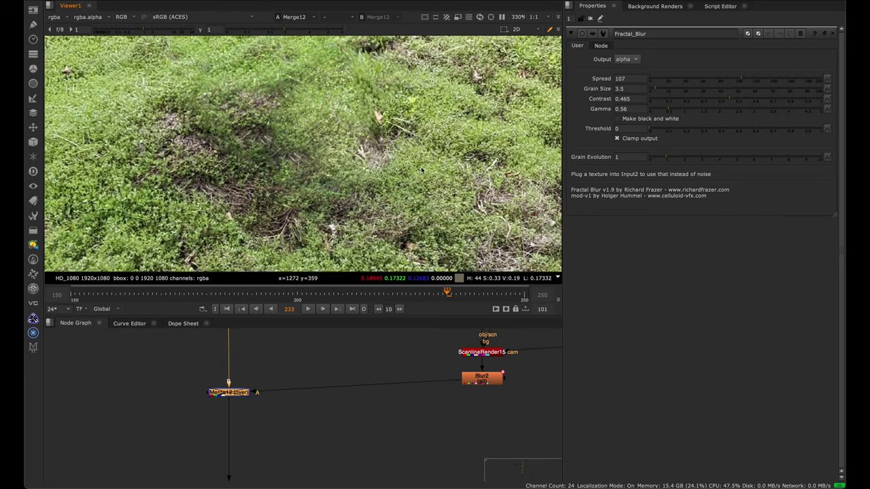
pyautogui.moveTo(293, 184); pyautogui.dragTo(284, 165, button='middle')
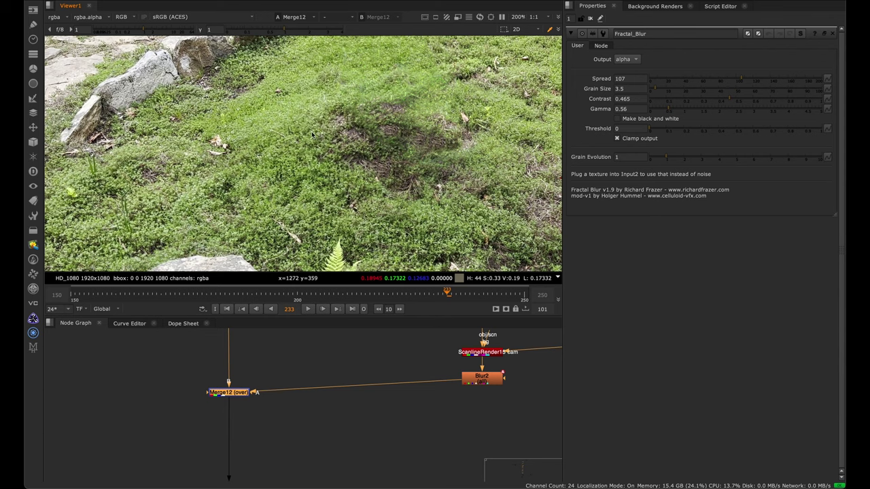
pyautogui.moveTo(378, 203); pyautogui.dragTo(335, 181, button='middle')
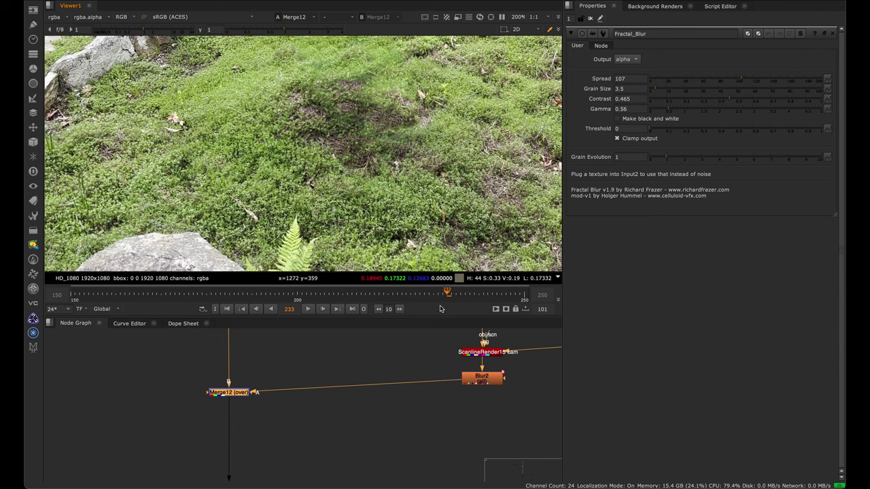
# View the grass patch render at Blur2 and trace its branch back upstream
pyautogui.click(483, 378)
pyautogui.press('1')
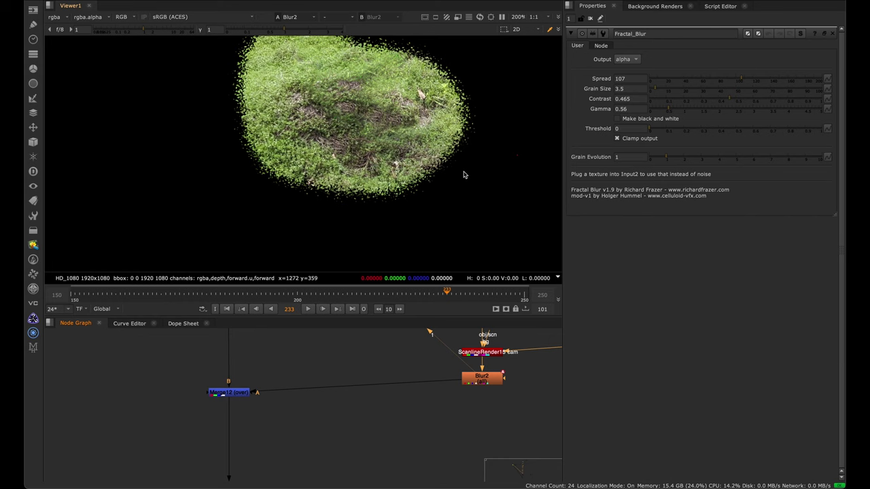
pyautogui.moveTo(447, 367); pyautogui.dragTo(331, 475, button='middle')
pyautogui.click(408, 389)
pyautogui.press('1')
pyautogui.click(345, 332)
pyautogui.moveTo(369, 411); pyautogui.dragTo(353, 478, button='middle')
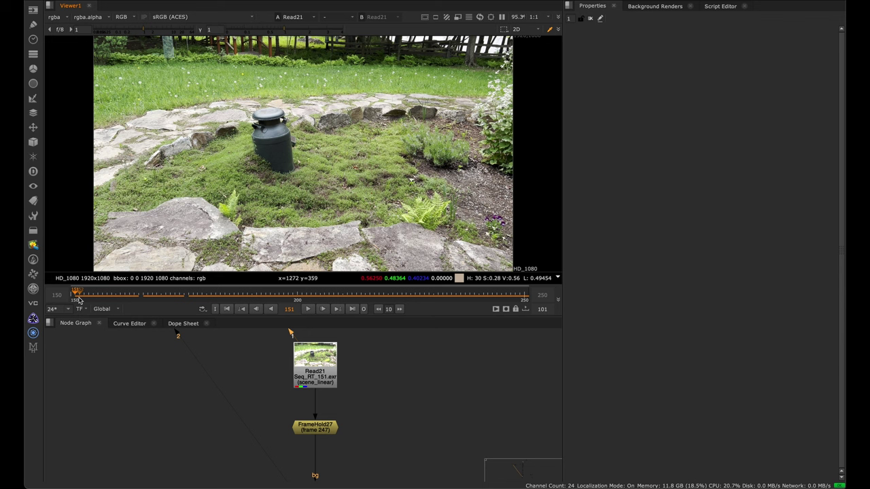
# Scrub the original plate Read21 from frame 151 to 233, examining the milk can against the grass and stones
pyautogui.moveTo(75, 296); pyautogui.dragTo(153, 229)
pyautogui.scroll(6, 325, 116)
pyautogui.moveTo(325, 120); pyautogui.dragTo(264, 164)
pyautogui.scroll(-2, 280, 142)
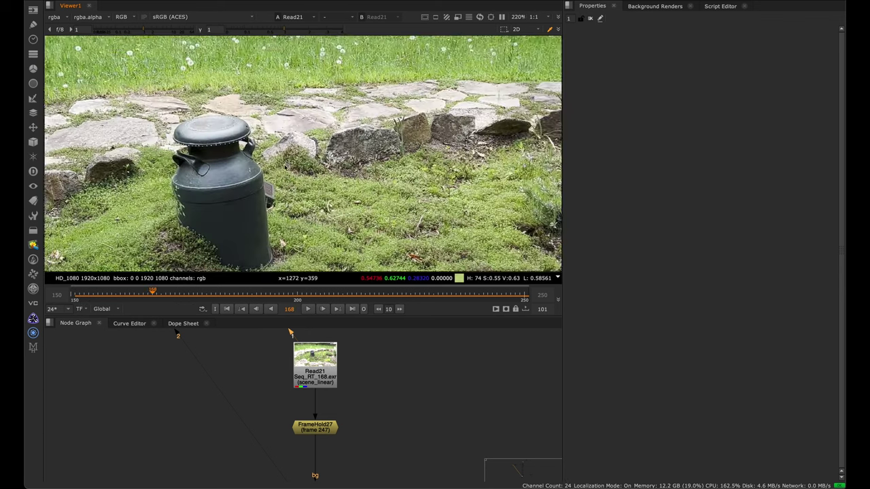
pyautogui.moveTo(274, 149); pyautogui.dragTo(315, 132, button='middle')
pyautogui.moveTo(148, 292); pyautogui.dragTo(238, 266)
pyautogui.moveTo(215, 293); pyautogui.dragTo(446, 293)
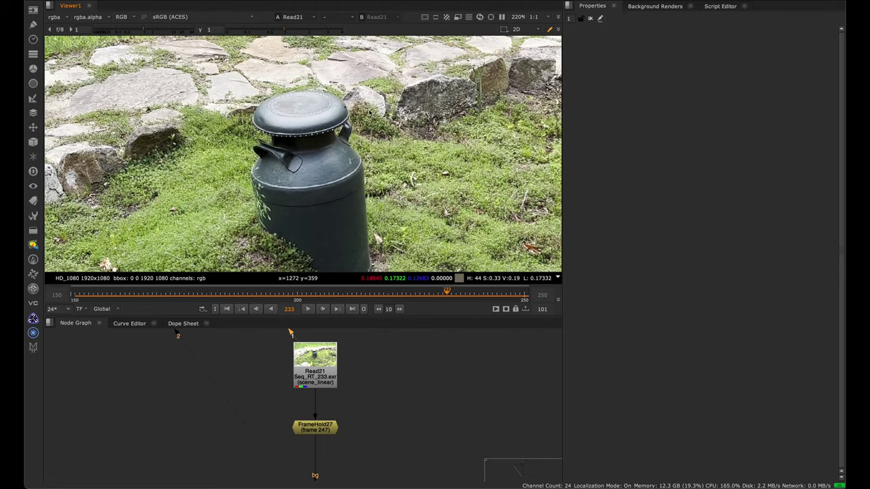
# Inspect the stones beside the can's lid at frame 233, and scrub the plate between frames 151 and 237 to study the parallax
pyautogui.scroll(5, 382, 104)
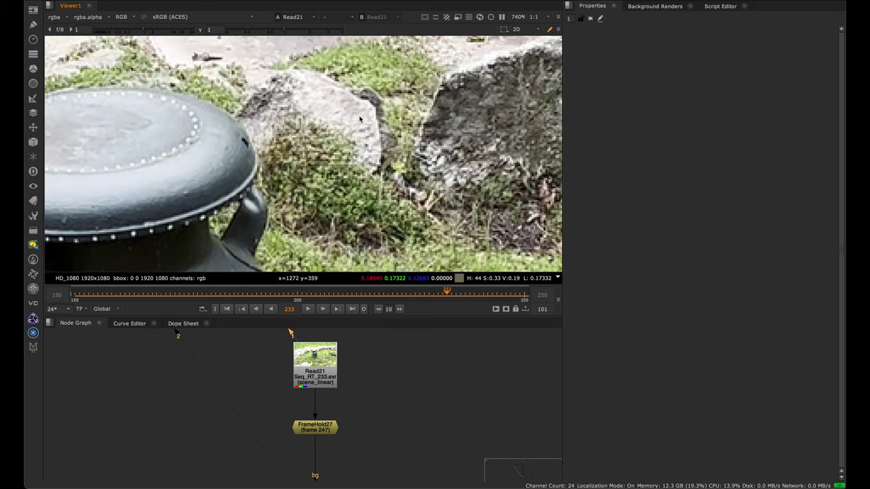
pyautogui.scroll(-3, 357, 130)
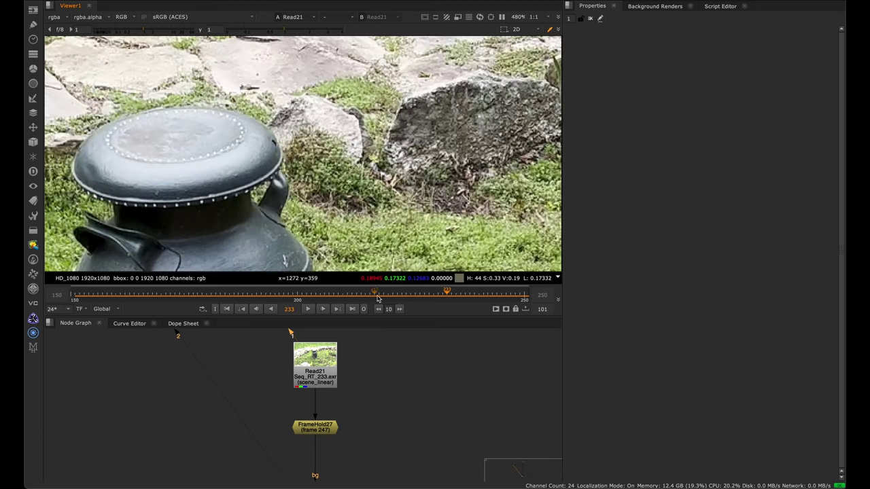
pyautogui.moveTo(390, 294); pyautogui.dragTo(79, 289)
pyautogui.scroll(-5, 294, 141)
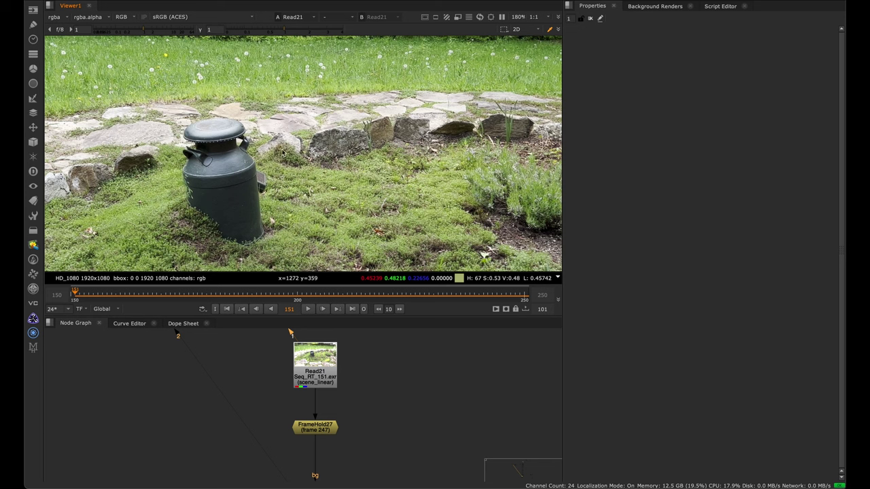
pyautogui.moveTo(93, 303); pyautogui.dragTo(456, 293)
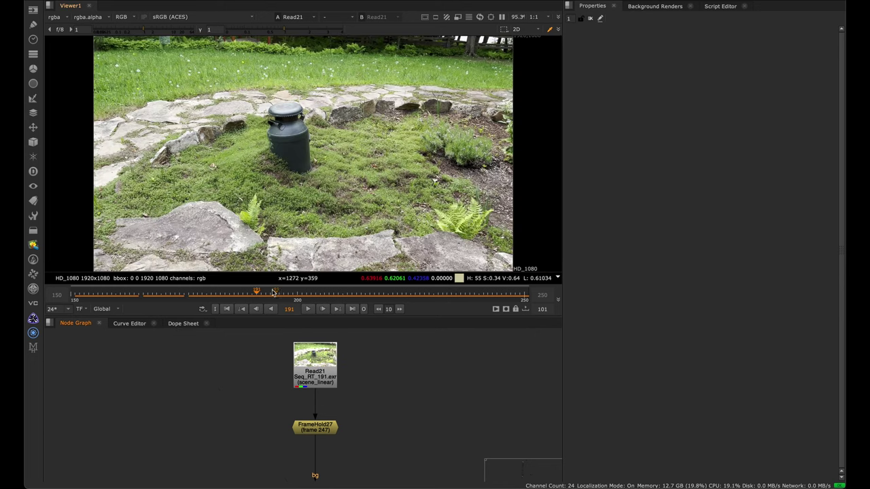
pyautogui.moveTo(267, 293); pyautogui.dragTo(465, 293)
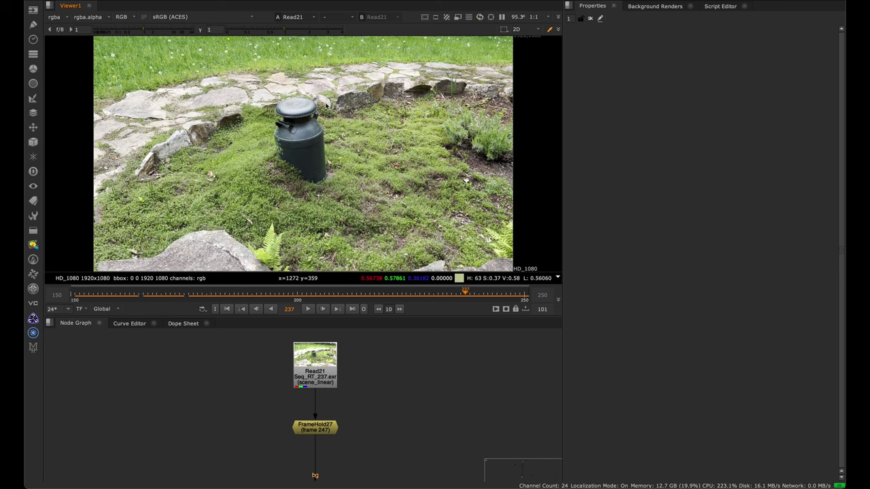
pyautogui.moveTo(381, 299); pyautogui.dragTo(96, 299)
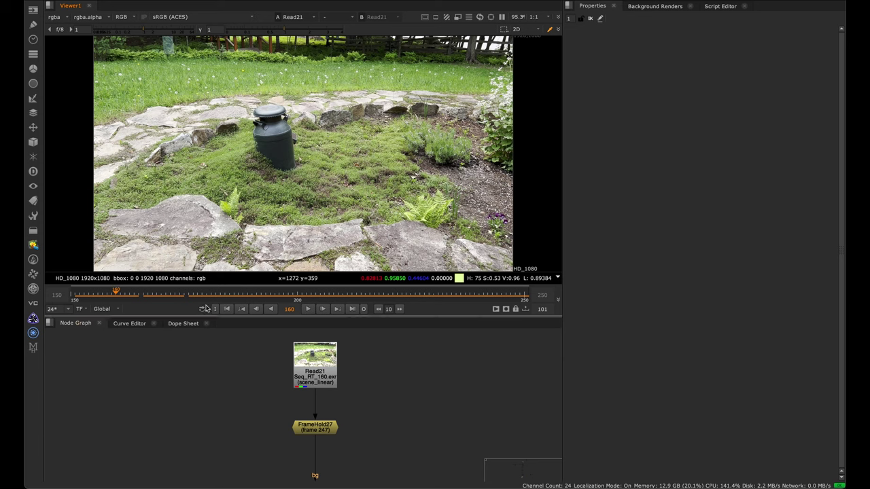
# Scrub Read21 onward from frame 160 and examine the ground and rocks around the milk can
pyautogui.moveTo(116, 296); pyautogui.dragTo(192, 297)
pyautogui.moveTo(277, 214); pyautogui.dragTo(230, 272)
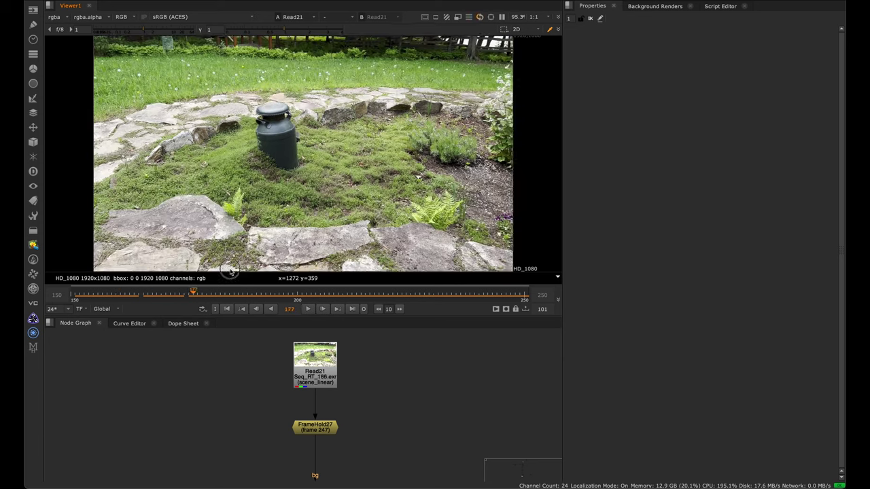
pyautogui.moveTo(487, 194); pyautogui.dragTo(289, 216)
pyautogui.moveTo(132, 279); pyautogui.dragTo(377, 218)
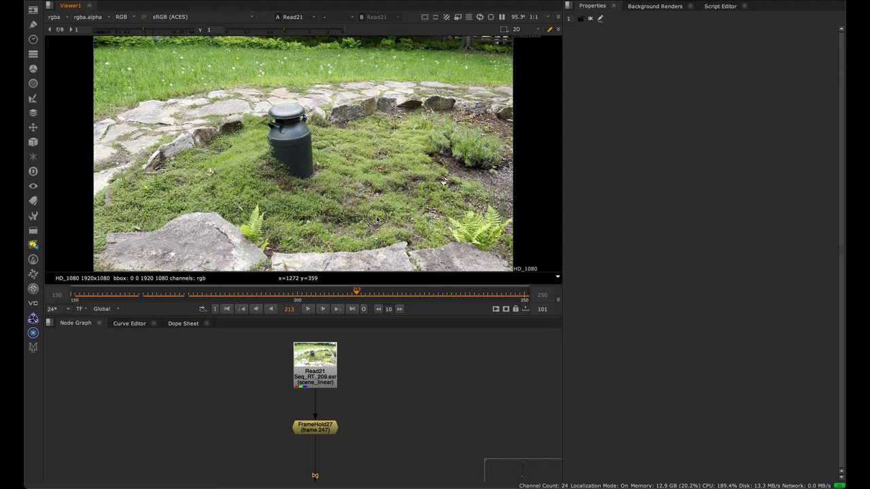
pyautogui.moveTo(443, 159); pyautogui.dragTo(140, 272)
pyautogui.moveTo(442, 182); pyautogui.dragTo(487, 165)
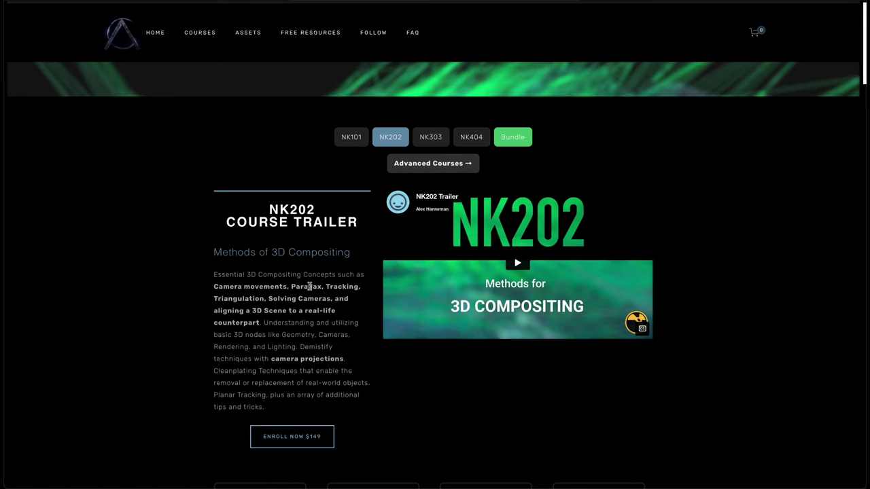
# Read through the NK202 Methods of 3D Compositing course page down to "Carry the knowledge for your own projects"
pyautogui.scroll(-3, 305, 322)
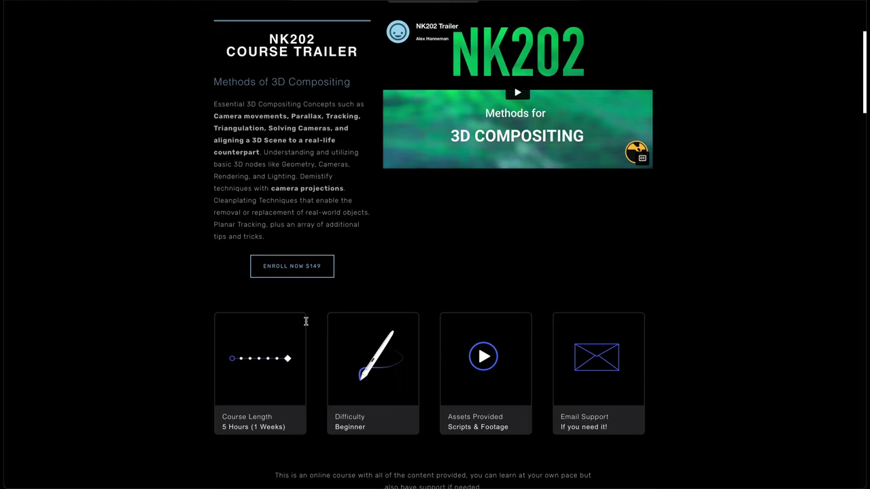
pyautogui.scroll(-6, 548, 245)
pyautogui.scroll(-5, 548, 245)
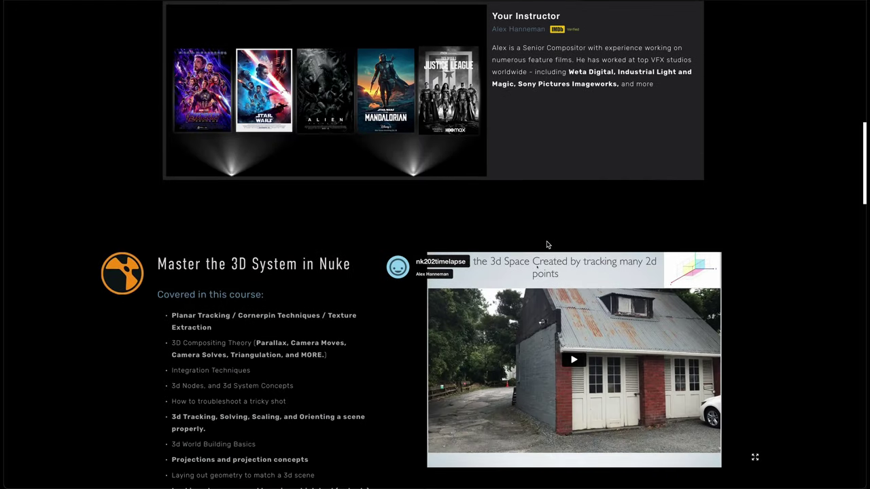
pyautogui.scroll(-4, 547, 244)
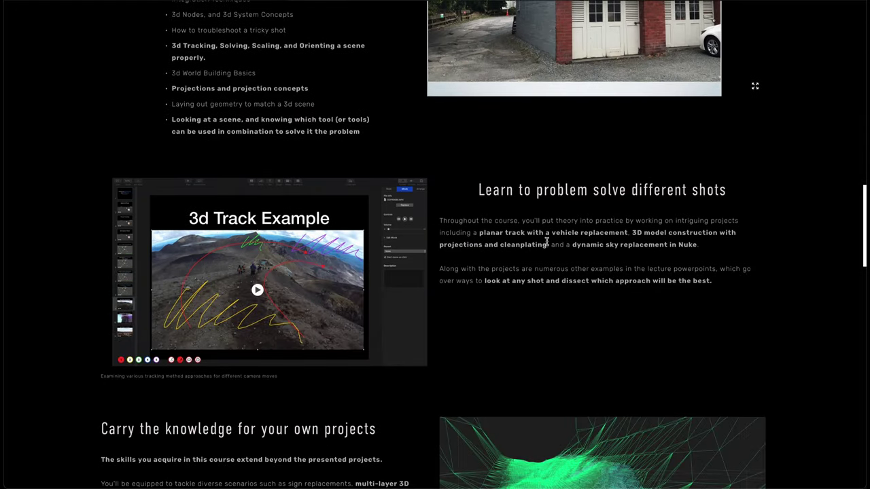
pyautogui.scroll(-2, 546, 242)
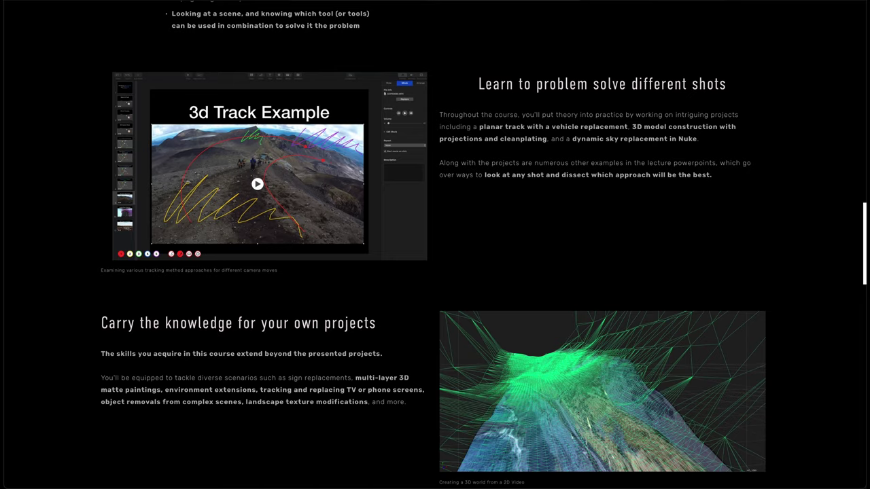